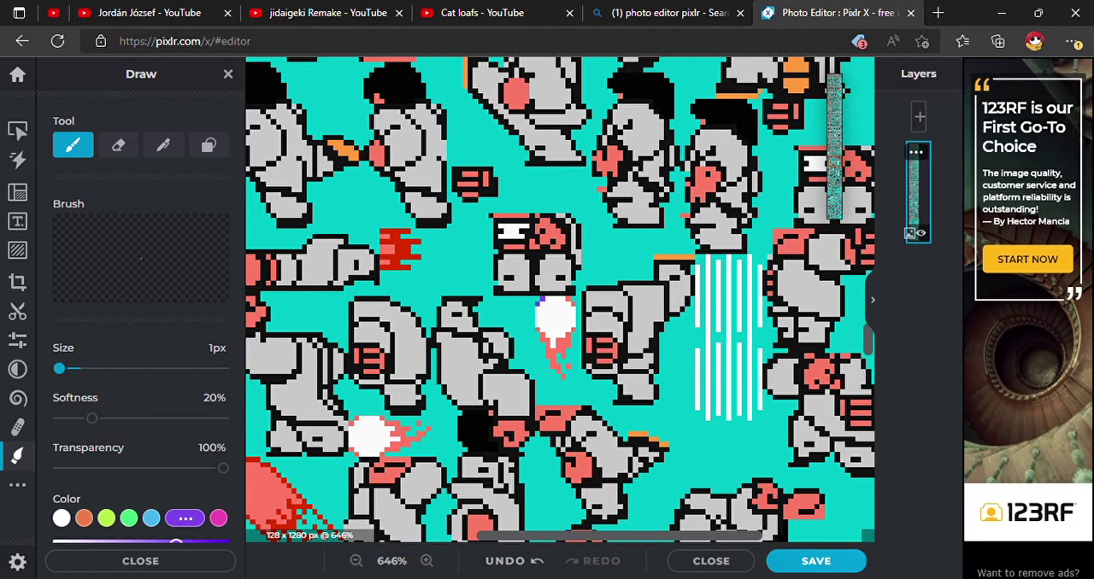
scroll(539, 304, "up", 2)
scroll(539, 304, "up", 2)
scroll(539, 303, "up", 2)
scroll(538, 304, "up", 2)
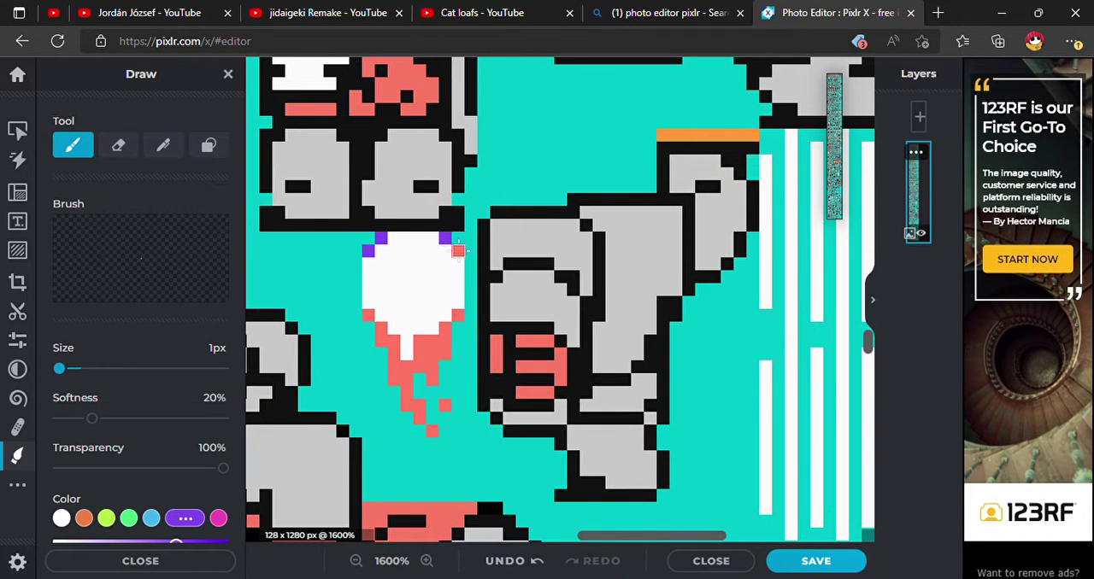
Step: Repaint the upright fireball's salmon right edge, tail and left edge pixels purple
left_click(458, 249)
left_click(458, 316)
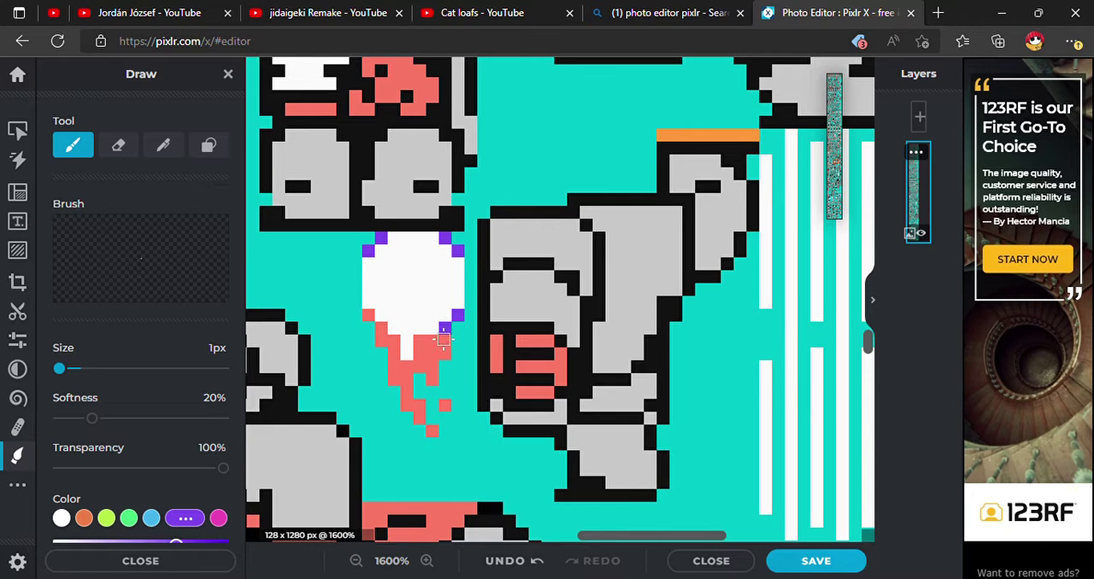
left_click(444, 331)
mouse_move(445, 354)
left_mouse_down()
mouse_move(421, 354)
mouse_move(432, 359)
left_mouse_up()
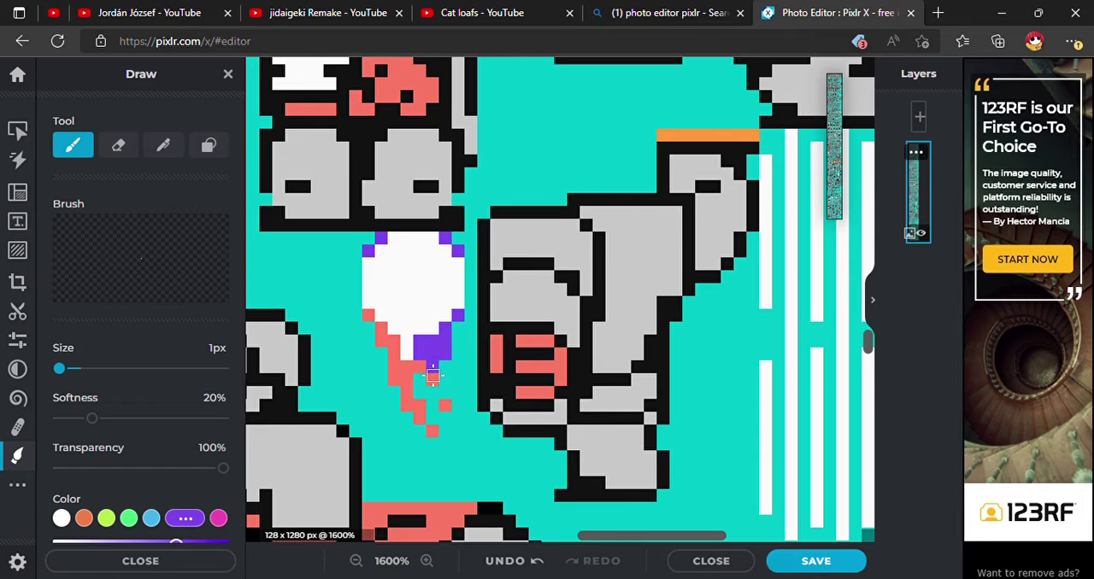
left_click_drag(420, 369, 407, 378)
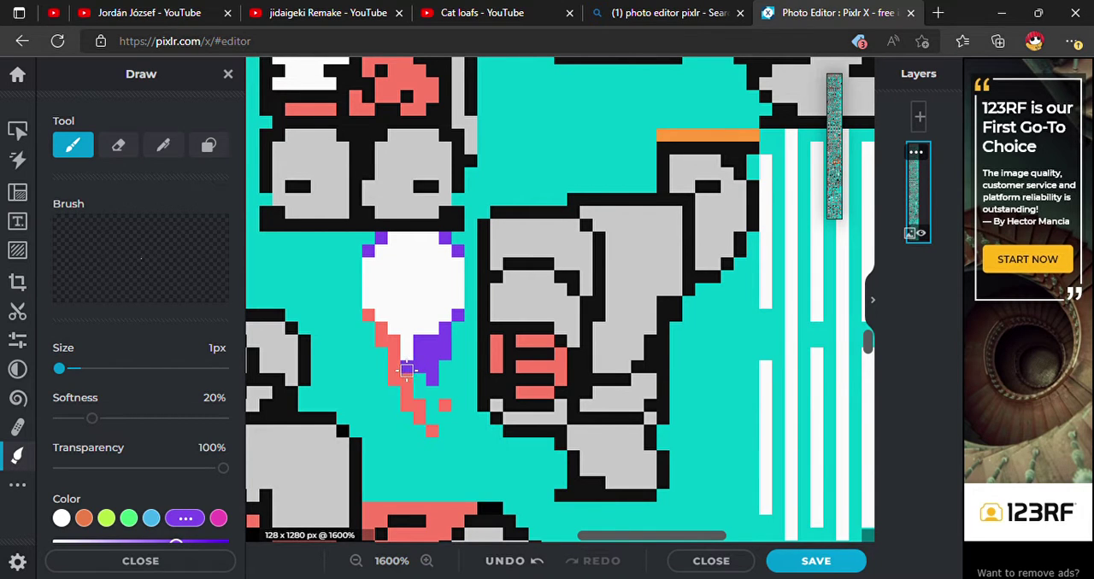
left_click(419, 417)
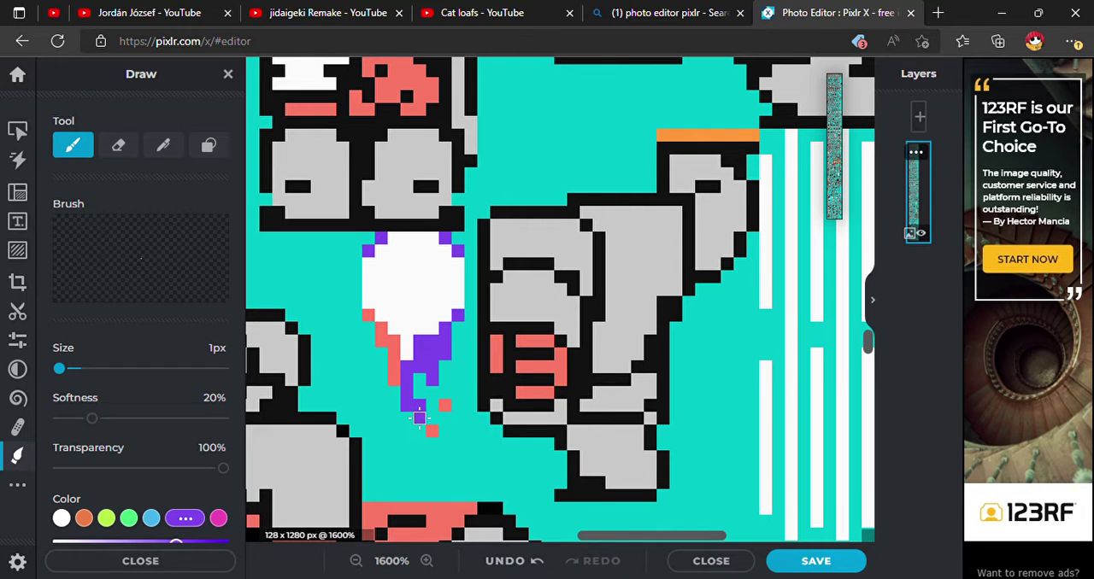
left_click(433, 432)
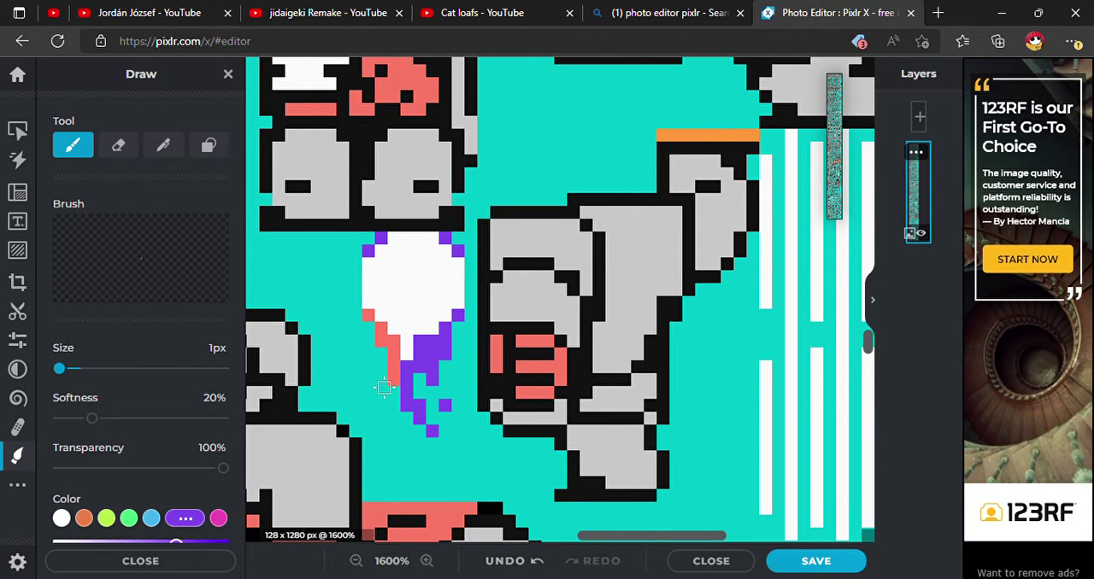
left_click(390, 345)
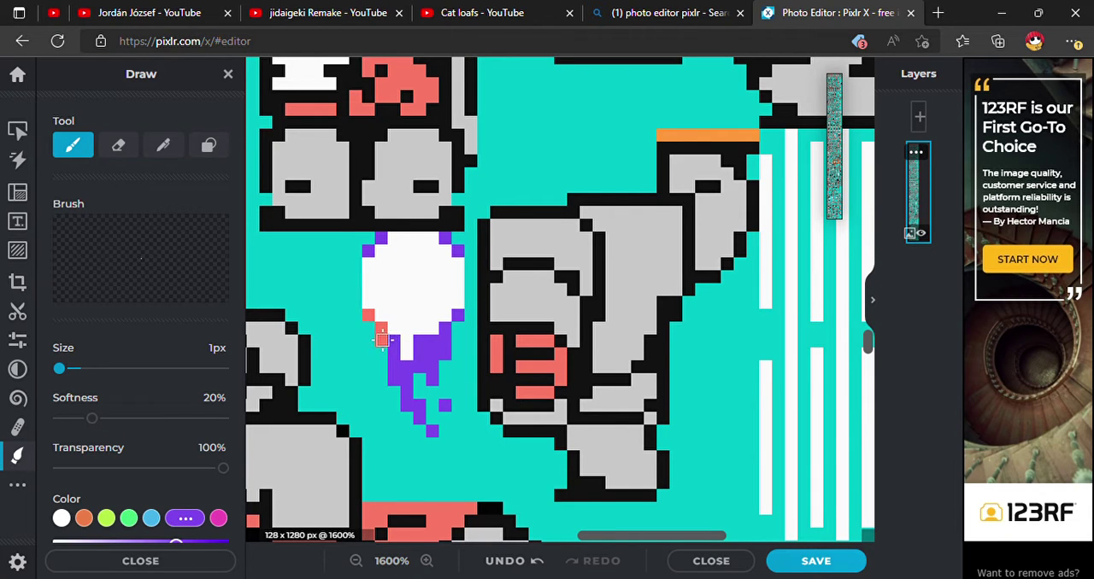
left_click(382, 331)
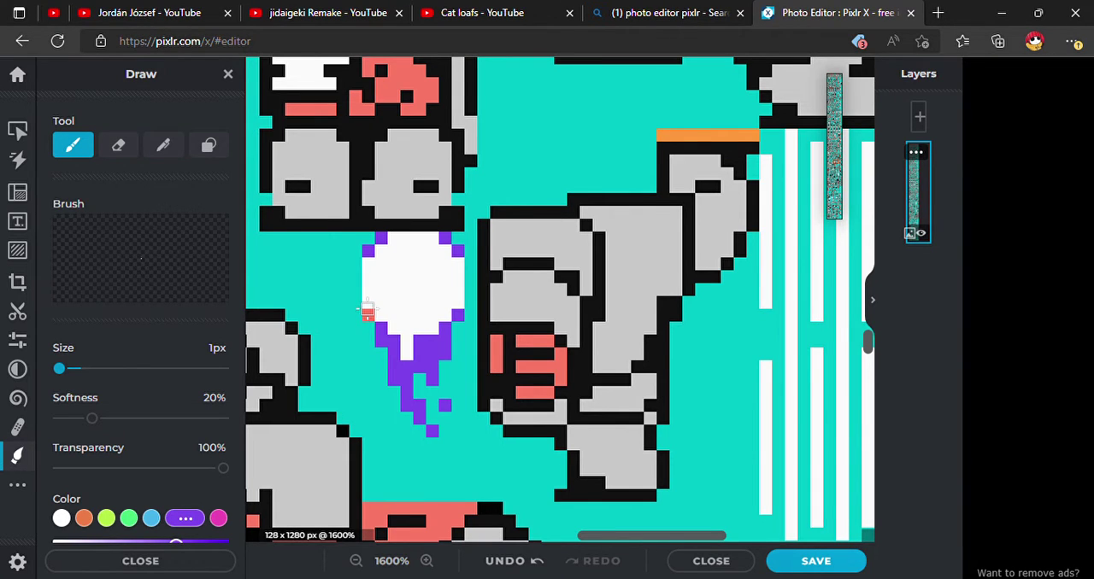
left_click(368, 313)
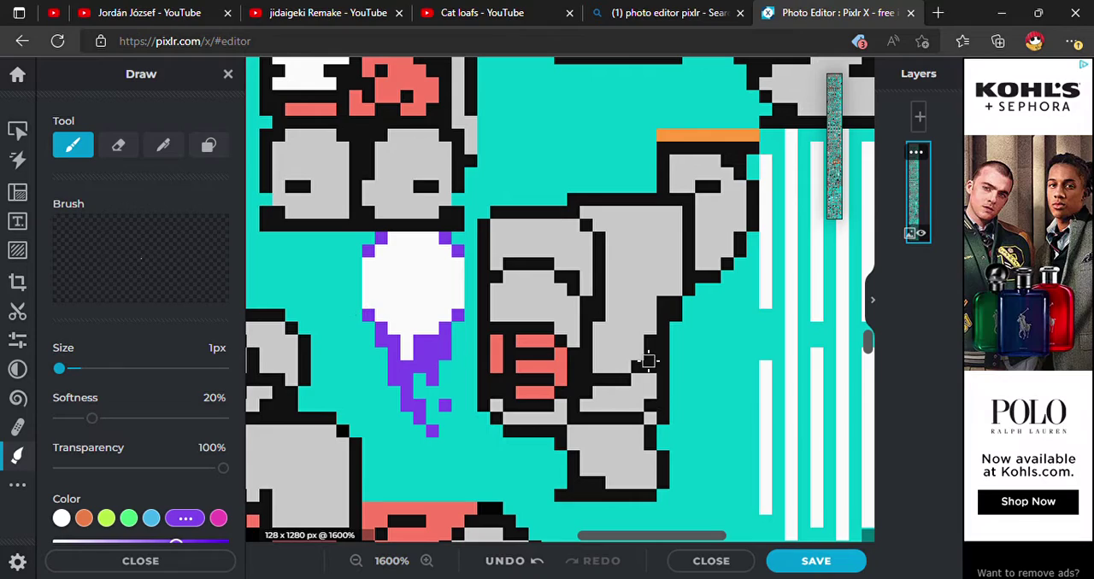
scroll(741, 387, "down", 3)
scroll(701, 389, "down", 2)
scroll(701, 389, "down", 3)
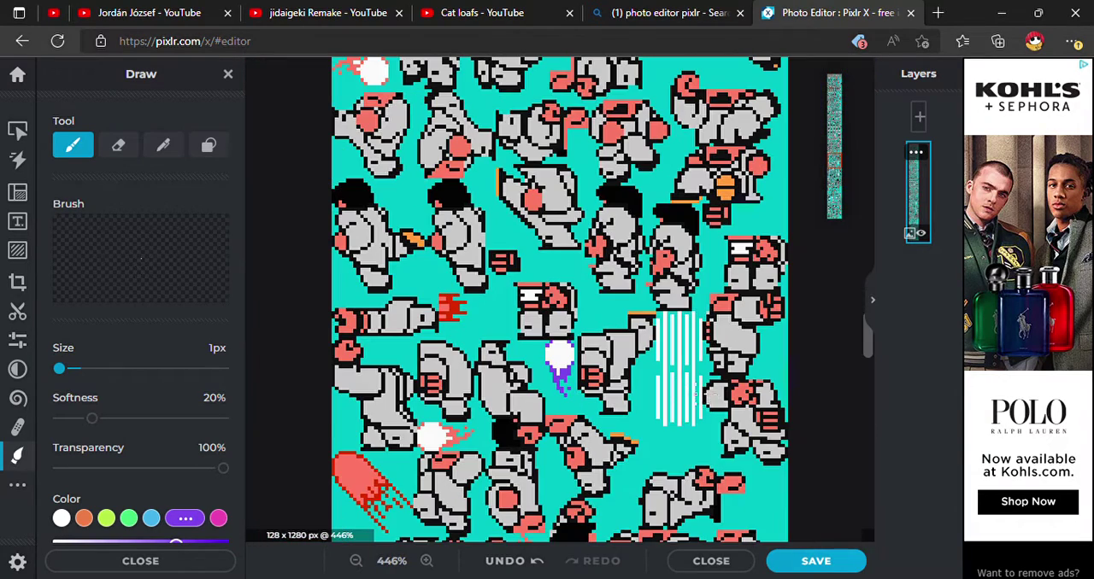
scroll(468, 427, "up", 2)
scroll(468, 427, "up", 2)
scroll(468, 428, "up", 2)
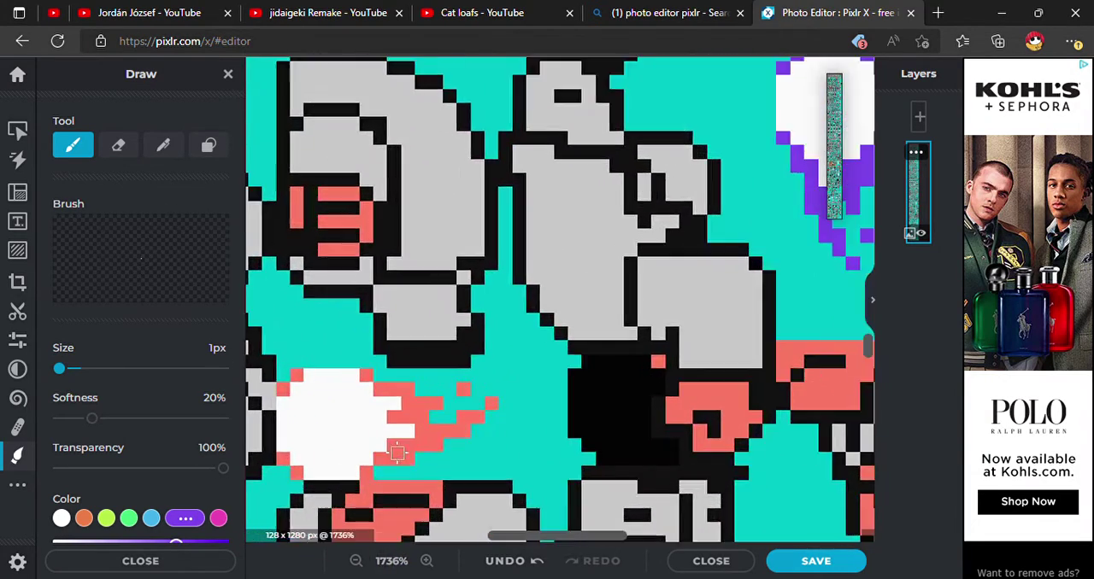
scroll(468, 427, "up", 1)
Step: Paint a purple streak across the sideways fireball's salmon flames
left_click(468, 369)
left_click(499, 385)
mouse_move(484, 401)
left_mouse_down()
mouse_move(450, 417)
mouse_move(395, 401)
mouse_move(407, 382)
mouse_move(359, 350)
left_mouse_up()
Step: Outline the sideways fireball's top-left, bottom-left and bottom-right edges purple and finish its flames
left_click(280, 353)
left_click(265, 371)
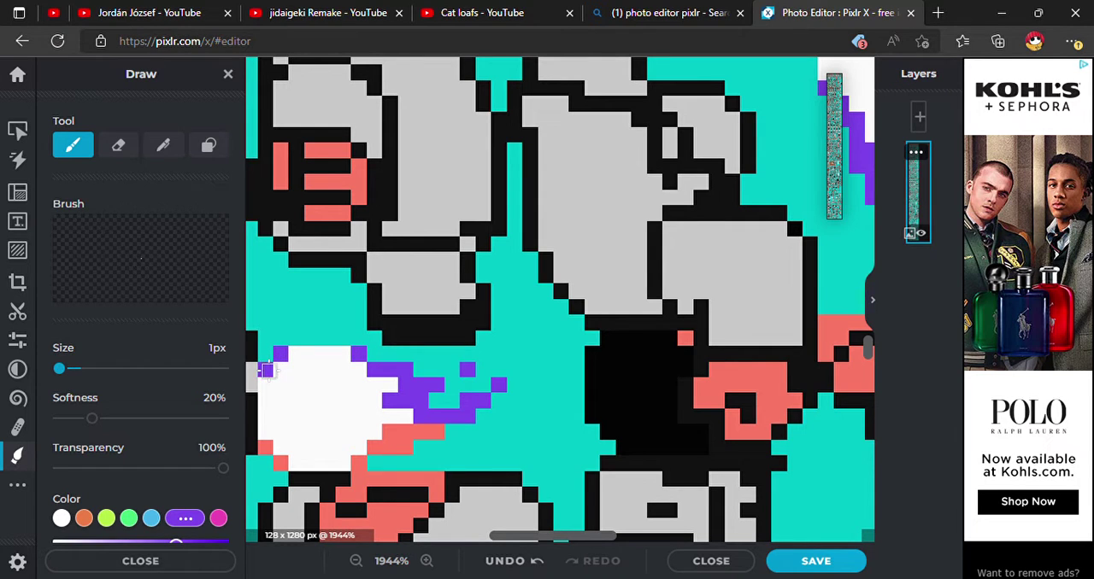
left_click(264, 448)
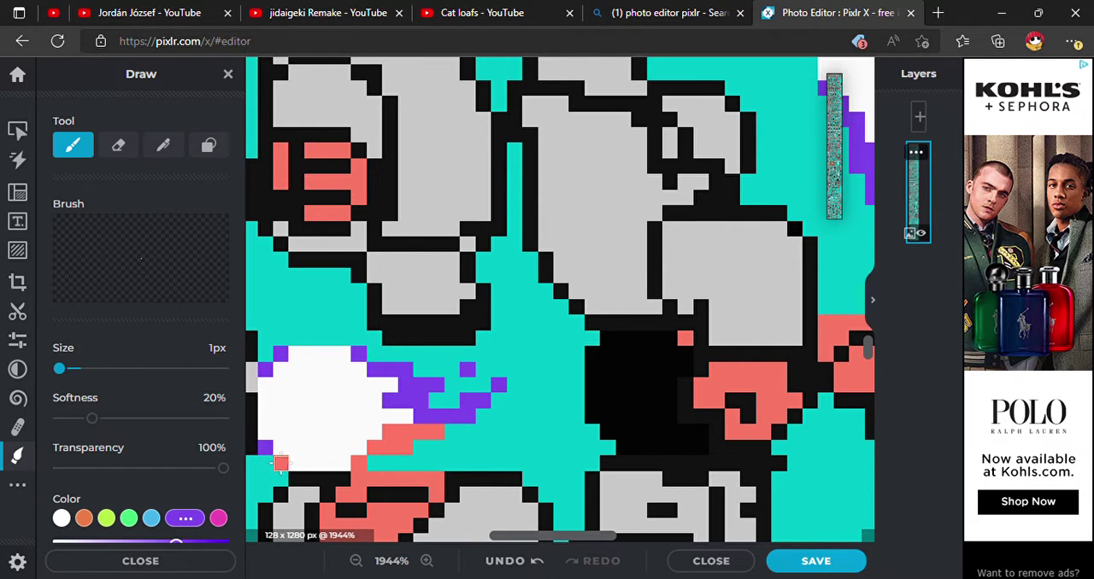
left_click(360, 464)
left_click(376, 448)
left_click(393, 434)
left_click_drag(398, 436, 436, 432)
scroll(427, 427, "down", 2)
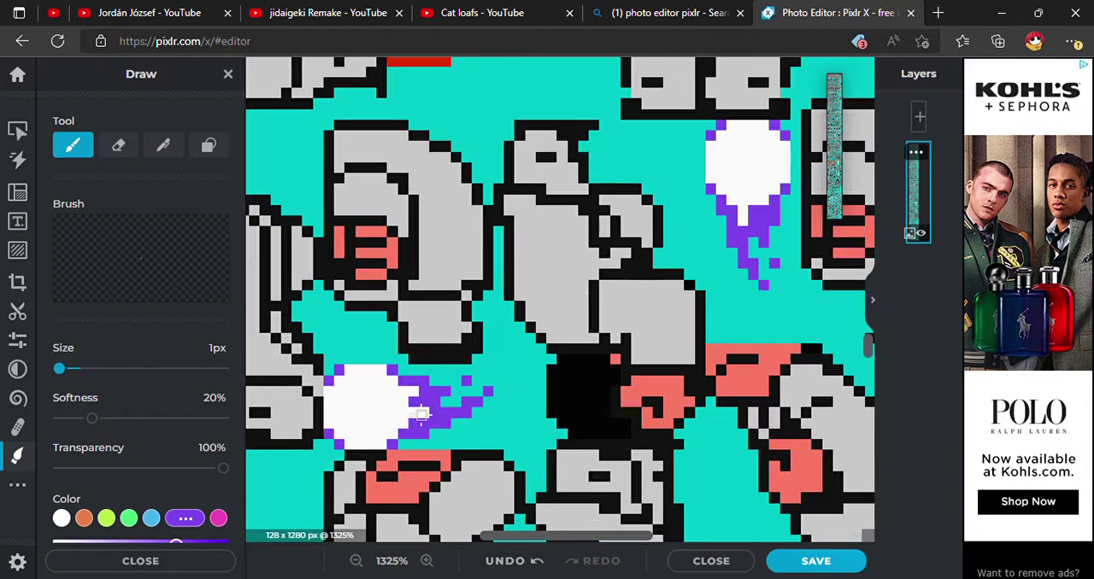
scroll(421, 416, "down", 2)
scroll(421, 416, "down", 2)
scroll(421, 416, "down", 1)
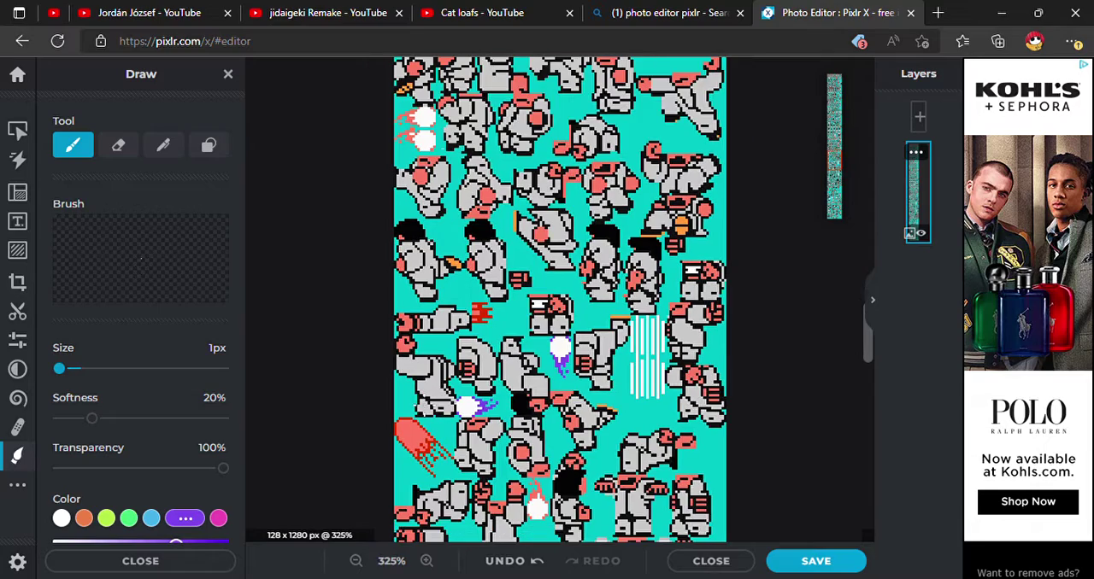
scroll(422, 137, "up", 1)
scroll(421, 137, "up", 1)
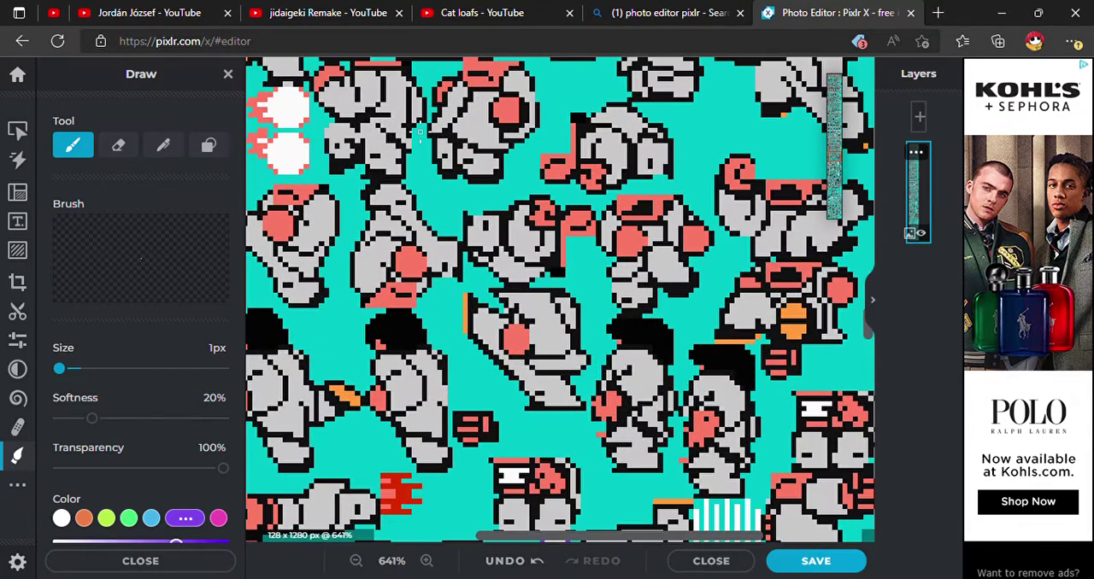
scroll(418, 136, "up", 1)
scroll(418, 137, "down", 1)
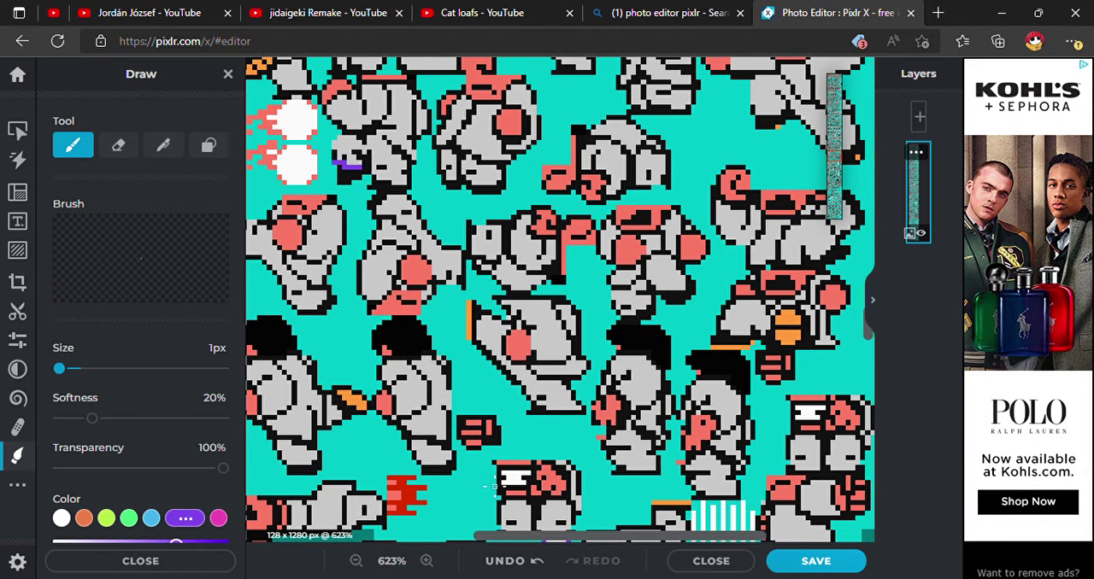
Step: Undo the stray purple pixels painted on the twin fireballs
left_click(514, 561)
scroll(282, 160, "down", 1)
scroll(282, 160, "down", 1)
scroll(291, 162, "up", 1)
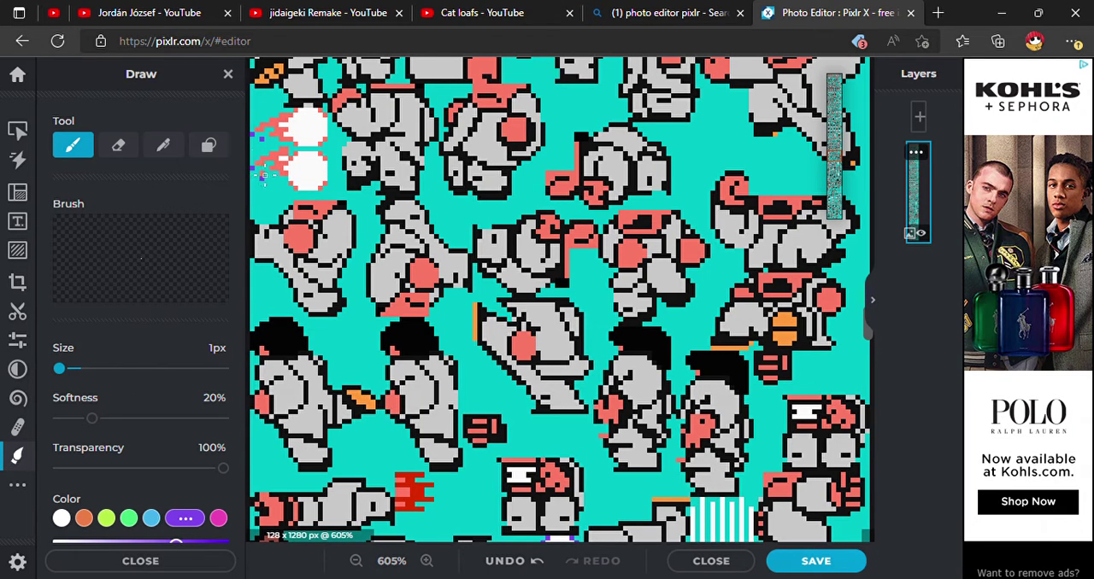
left_click(263, 175)
left_click(505, 561)
left_click(505, 561)
Step: Move the sprite sheet image down and right to frame the twin fireballs
left_click(18, 129)
mouse_move(328, 200)
left_mouse_down()
mouse_move(444, 272)
mouse_move(476, 353)
left_mouse_up()
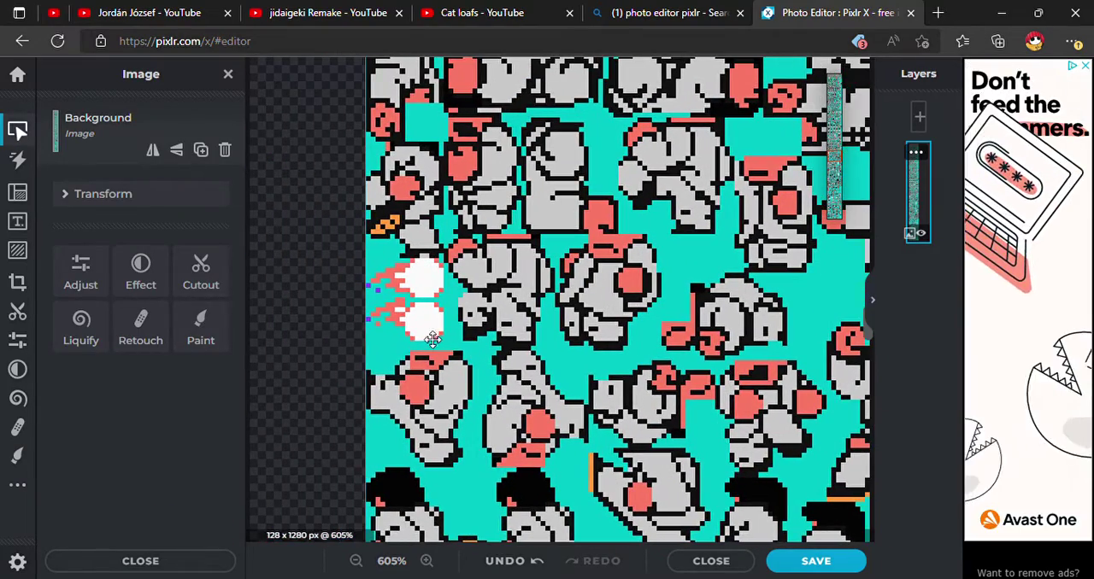
scroll(441, 342, "up", 1)
scroll(440, 342, "up", 1)
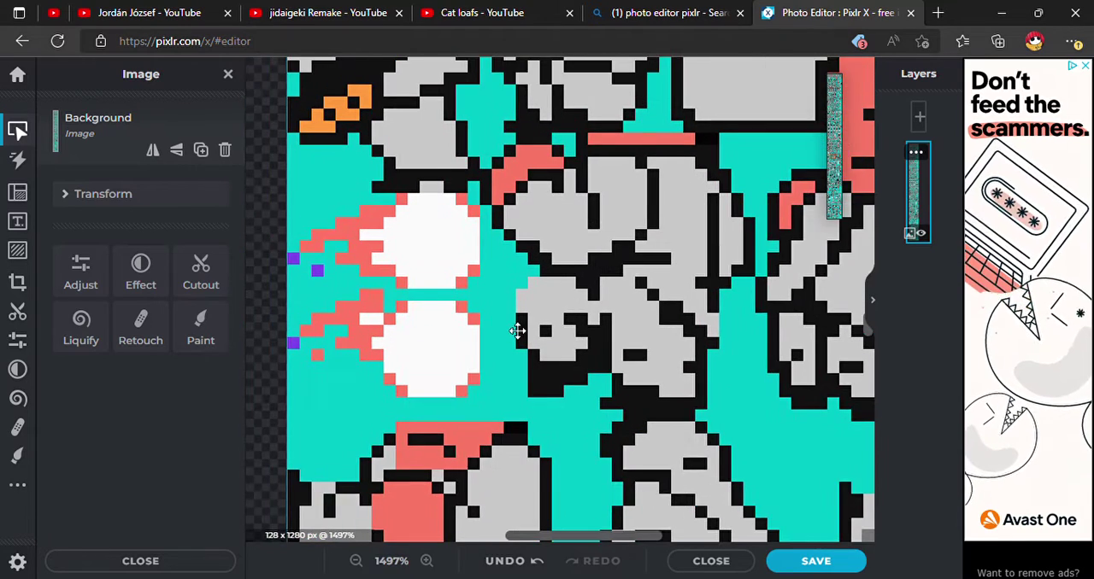
scroll(513, 333, "up", 1)
scroll(517, 331, "up", 1)
mouse_move(517, 331)
left_mouse_down()
mouse_move(636, 302)
mouse_move(598, 301)
left_mouse_up()
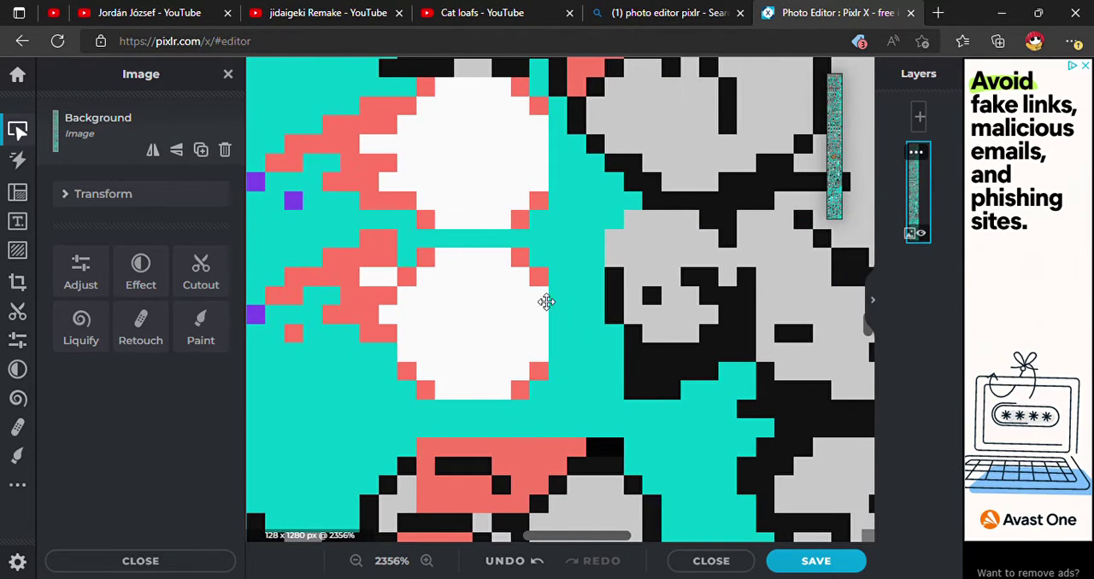
Step: Pick vivid violet #560AF0 and paint the upper fireball's first tail pixels
left_click(17, 456)
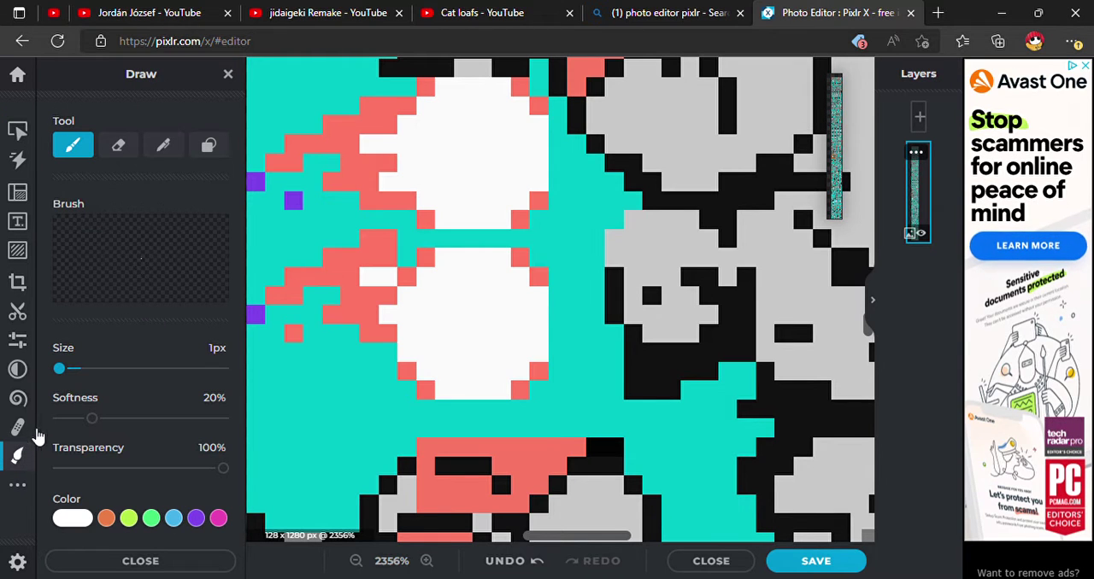
left_click(195, 519)
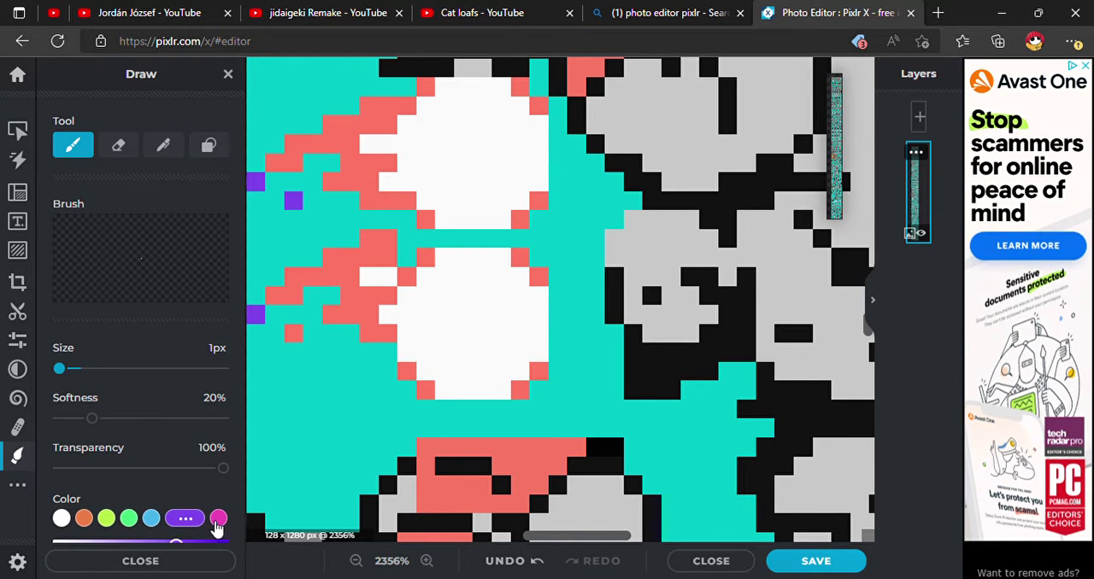
scroll(158, 513, "down", 3)
left_click(224, 435)
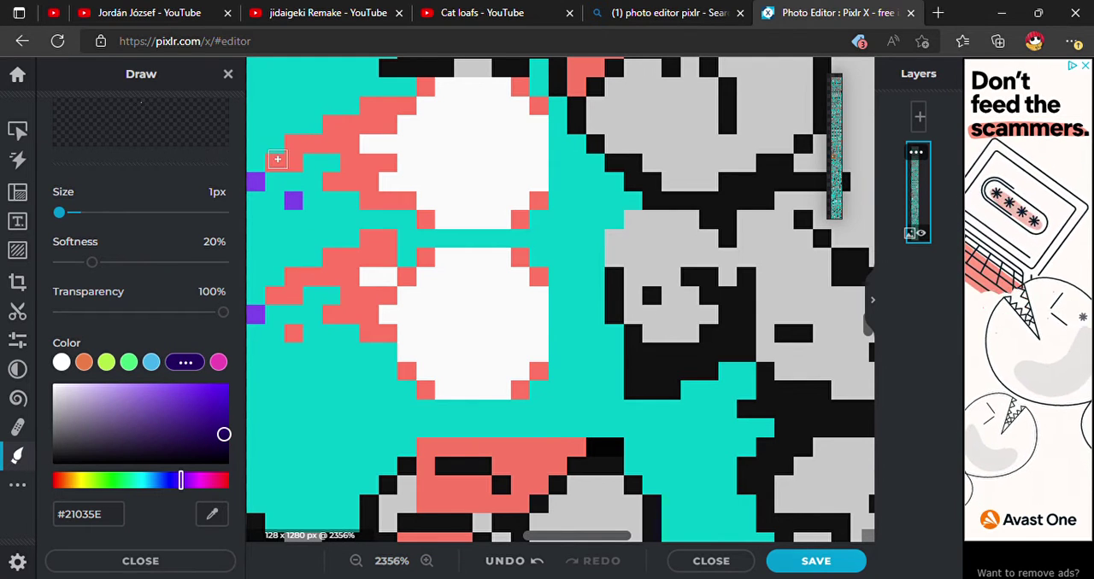
left_click(222, 390)
left_click_drag(273, 167, 295, 163)
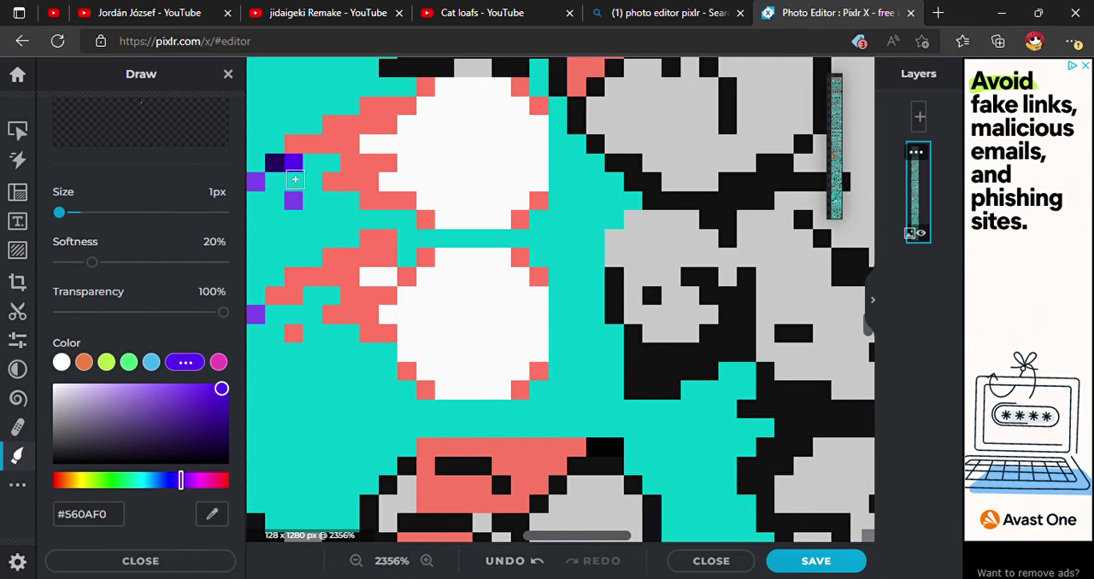
Step: Paint a row of pink #EB46B4 pixels across the upper fireball's tail
left_click(219, 363)
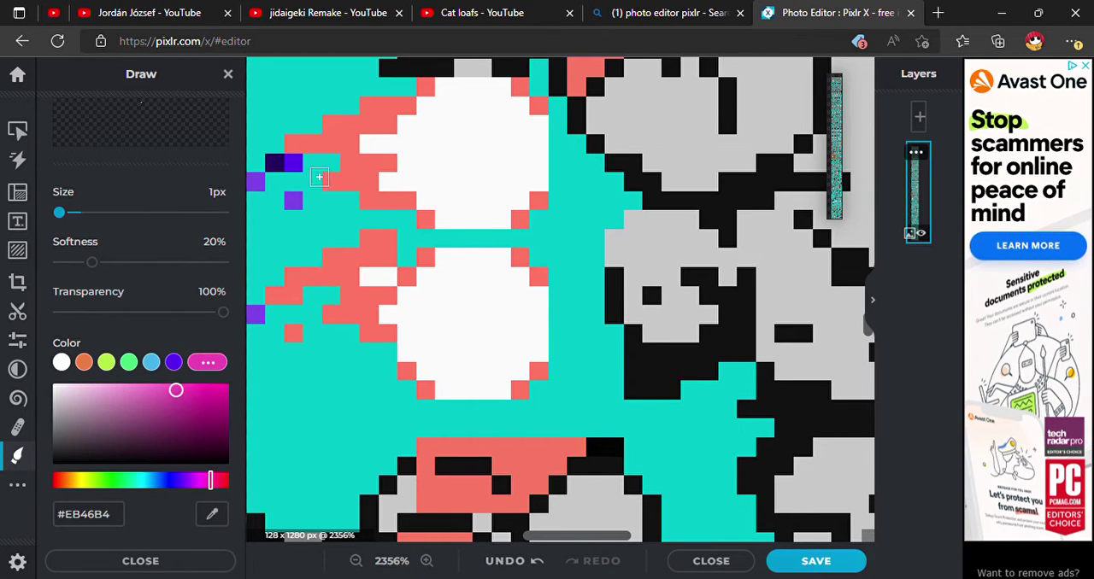
left_click(297, 143)
left_click_drag(298, 143, 338, 143)
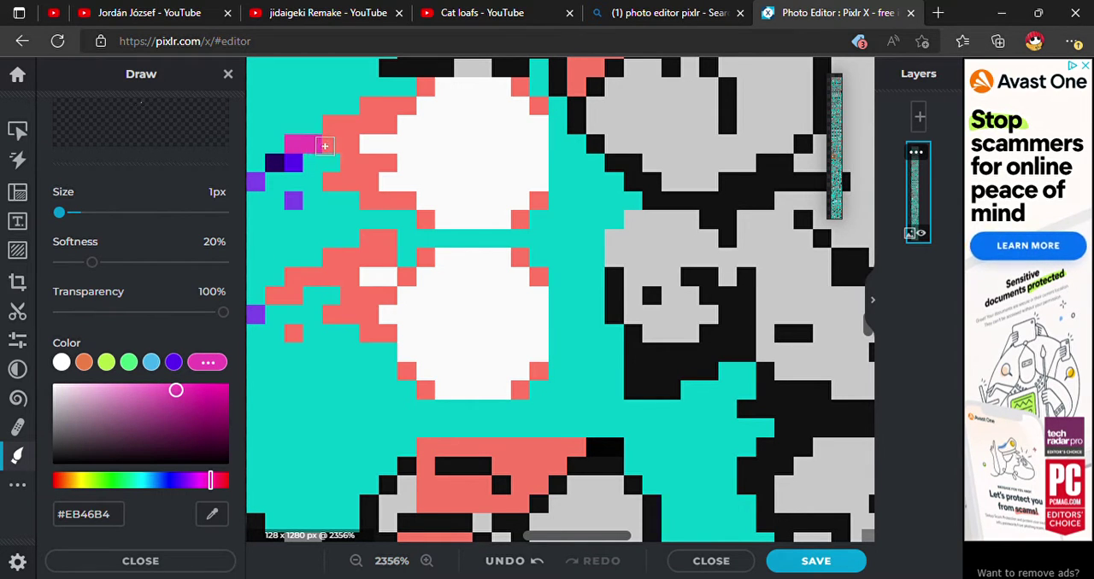
left_click(331, 181)
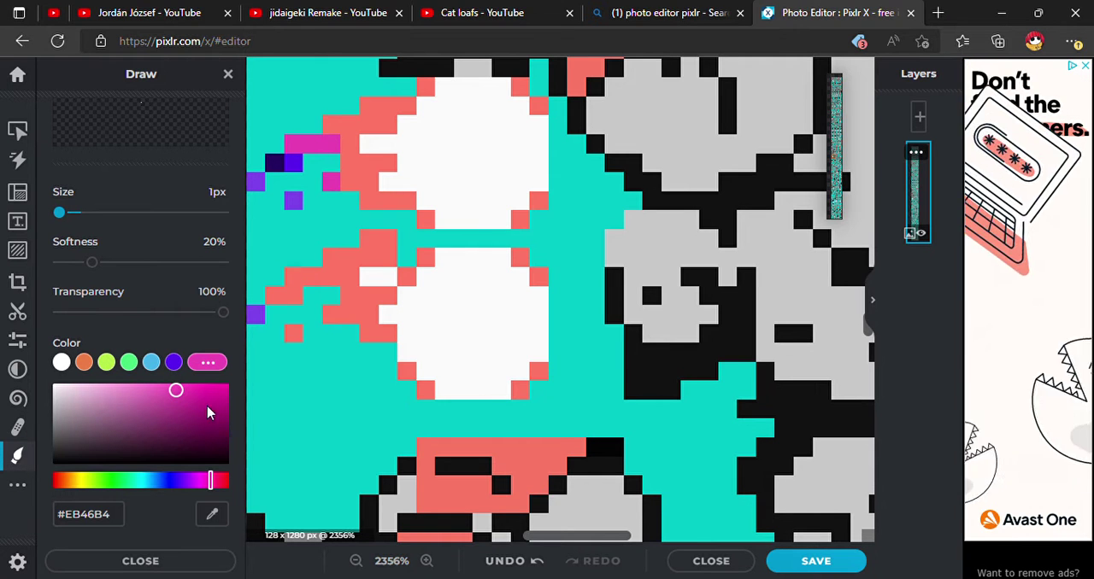
Step: Outline the upper tail's edge and the white core's right-side corners in violet
left_click(174, 362)
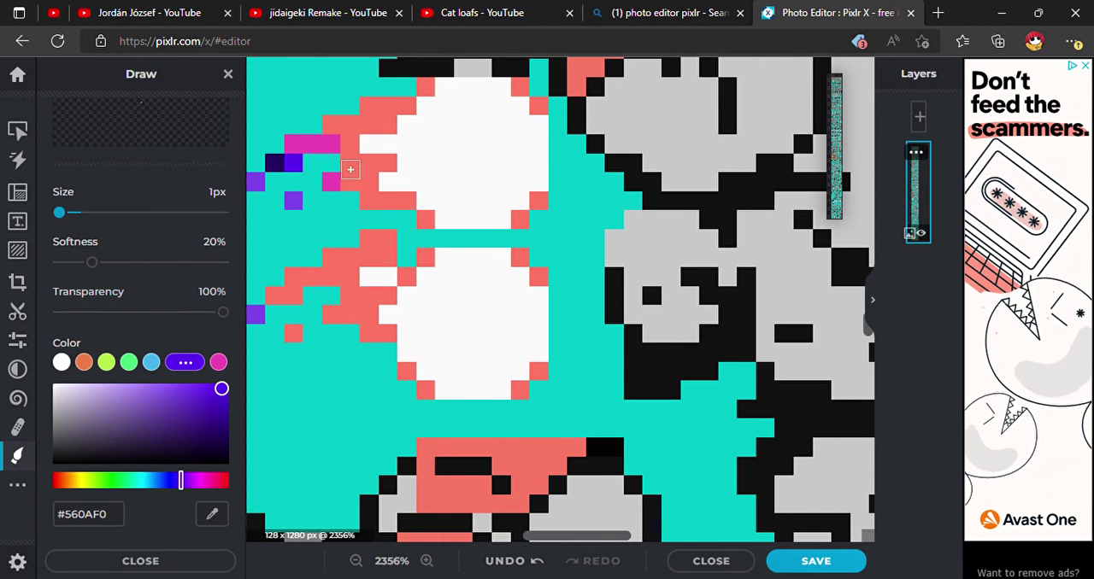
left_click_drag(347, 177, 349, 143)
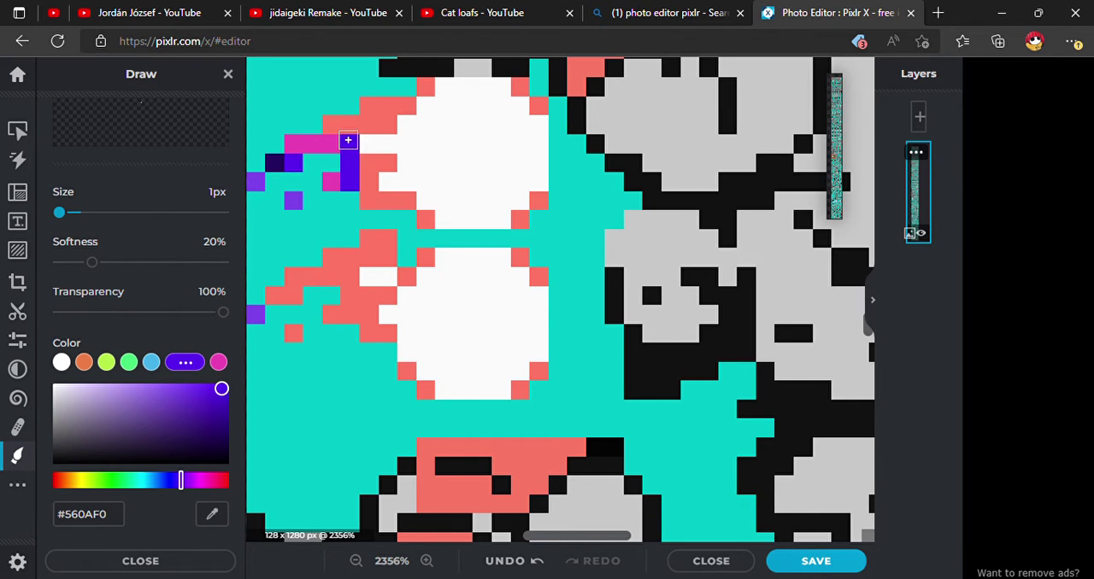
mouse_move(330, 125)
left_mouse_down()
mouse_move(389, 125)
mouse_move(363, 107)
mouse_move(401, 109)
mouse_move(389, 107)
left_mouse_up()
left_click(418, 92)
left_click(520, 87)
left_click(537, 103)
left_click(539, 204)
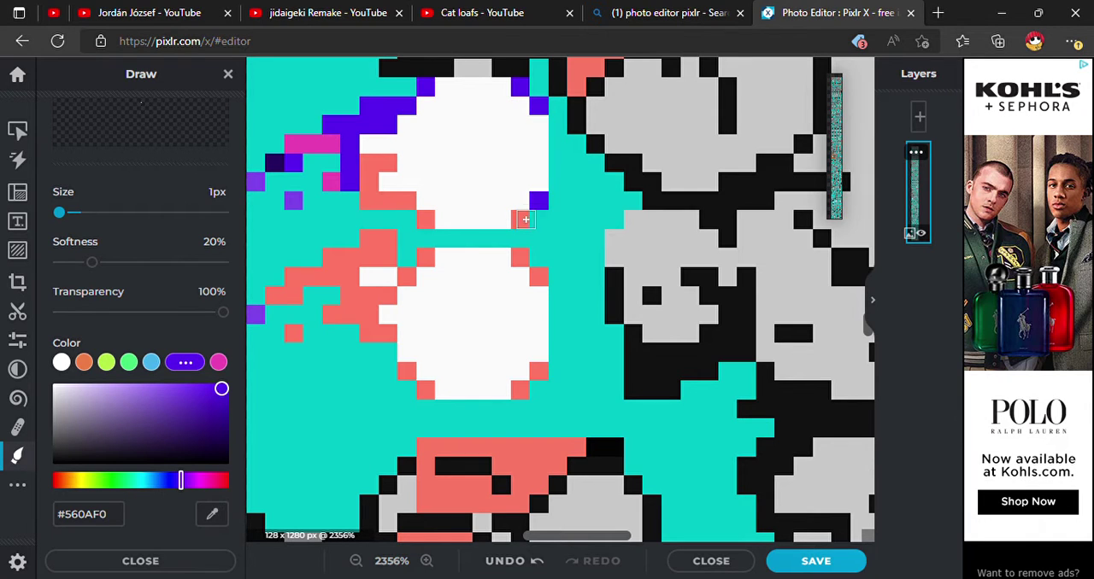
left_click(521, 220)
Step: Paint the salmon pixels left of the upper core pink
left_click(218, 362)
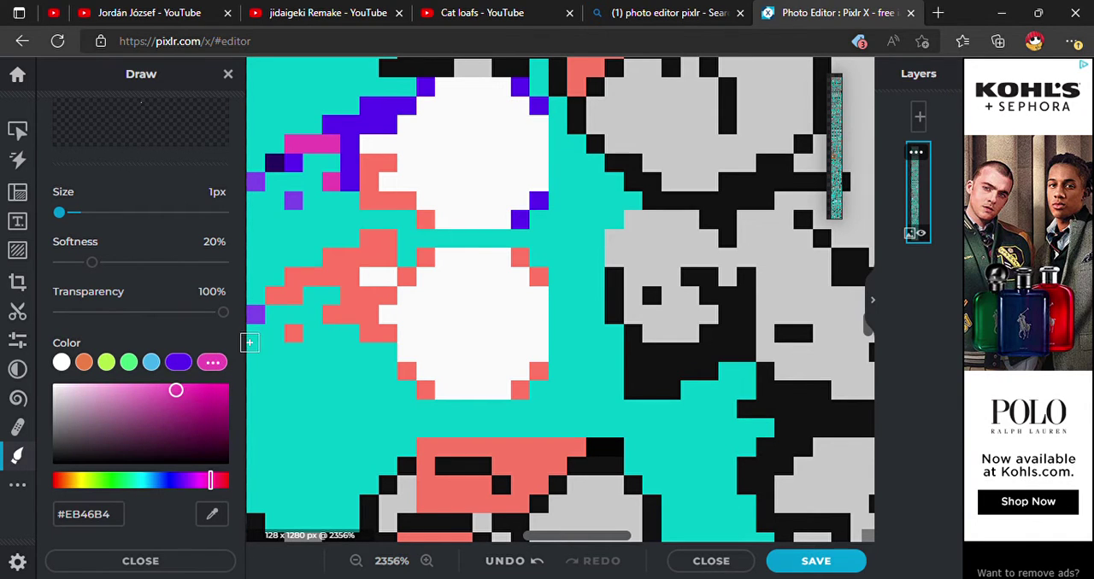
left_click(424, 222)
left_click(402, 200)
mouse_move(402, 201)
left_mouse_down()
mouse_move(367, 201)
mouse_move(364, 182)
left_mouse_up()
left_click(364, 163)
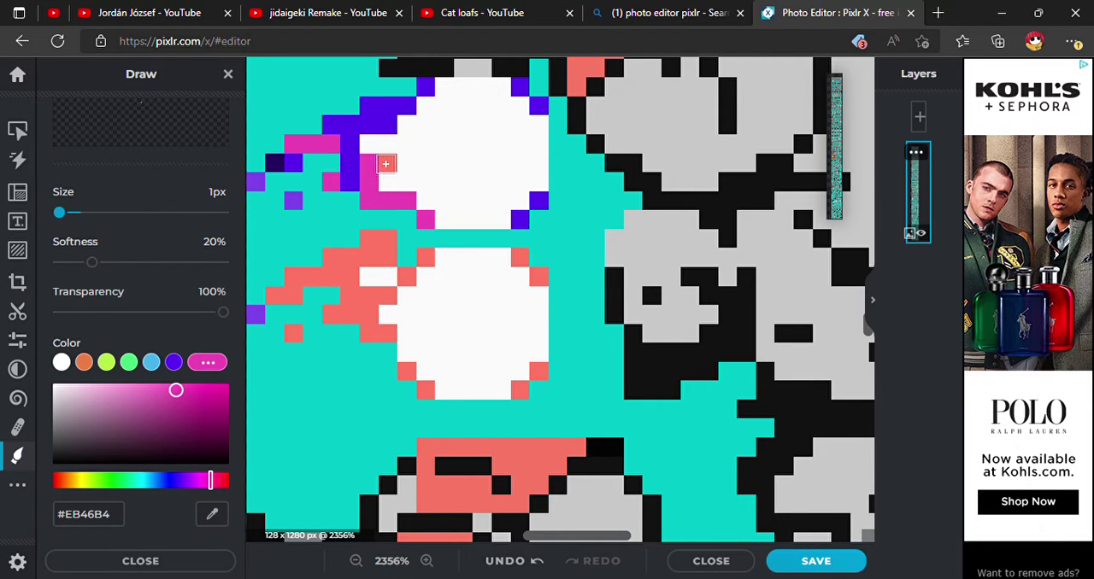
left_click(383, 164)
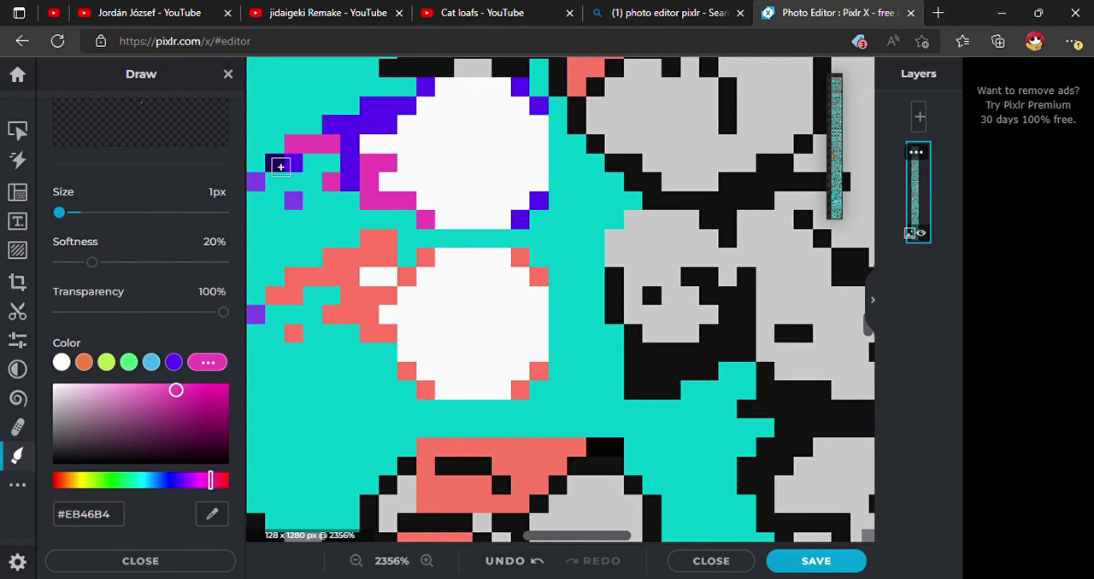
Step: Replace stray violet tail pixels with pink and fill the rest of the upper tail
left_click_drag(275, 166, 293, 162)
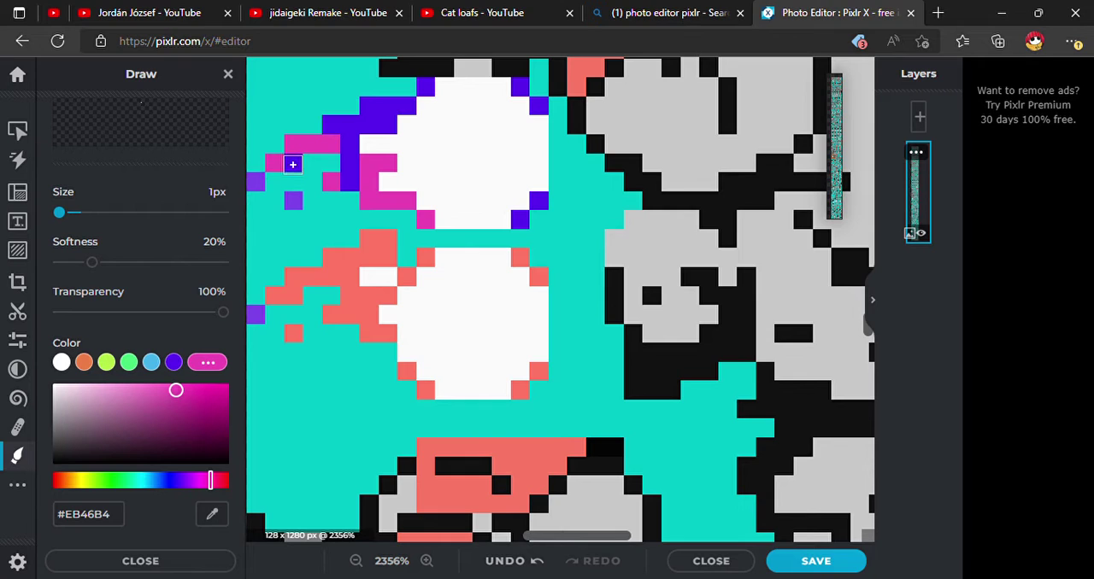
left_click(294, 167)
left_click(257, 182)
left_click(293, 199)
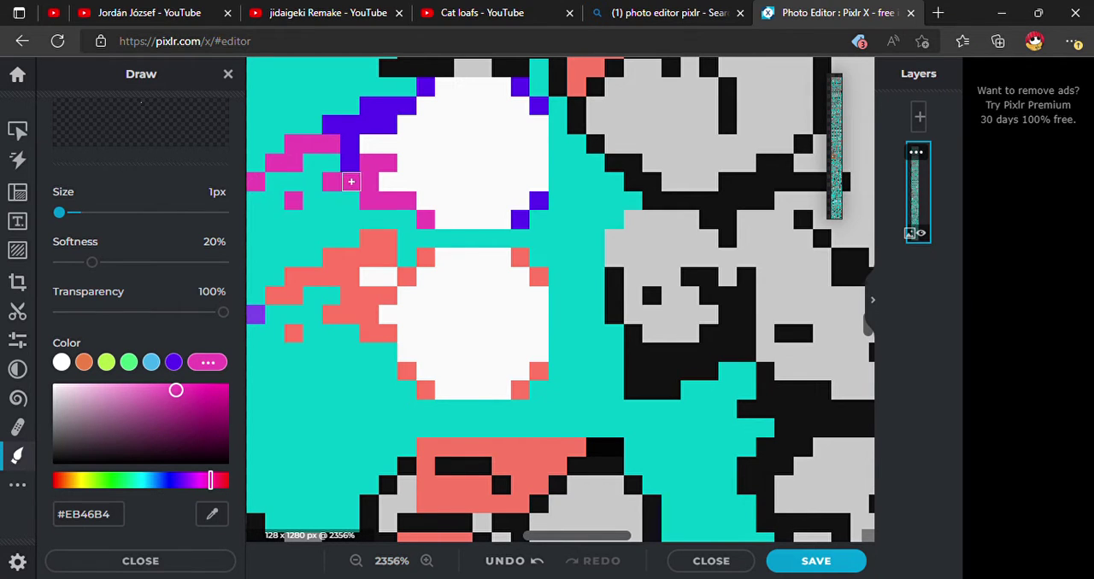
left_click_drag(334, 186, 348, 149)
left_click(340, 126)
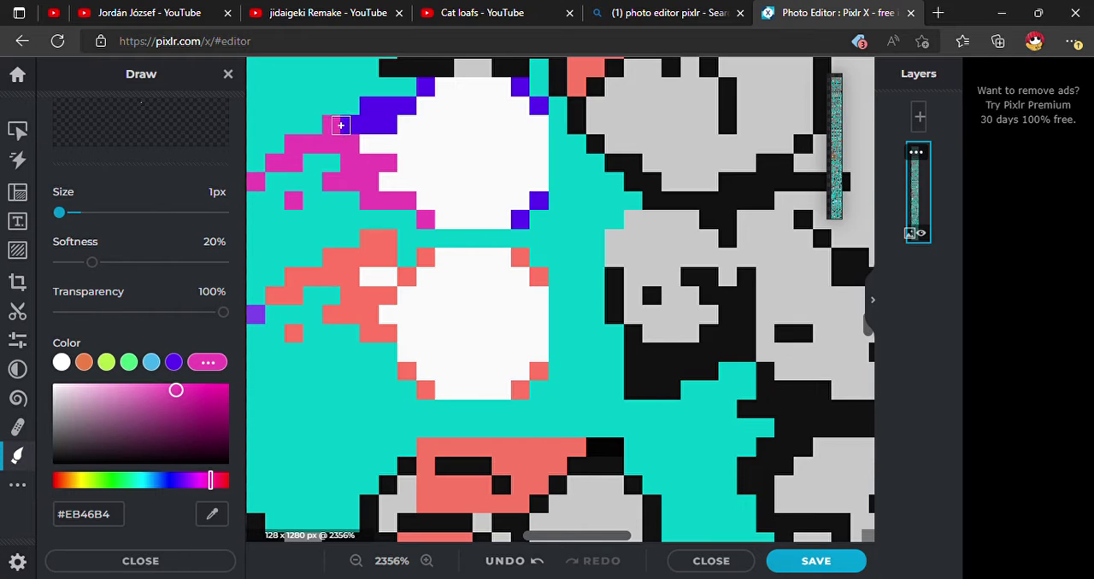
left_click_drag(374, 161, 365, 132)
mouse_move(382, 153)
left_mouse_down()
mouse_move(370, 128)
mouse_move(380, 104)
left_mouse_up()
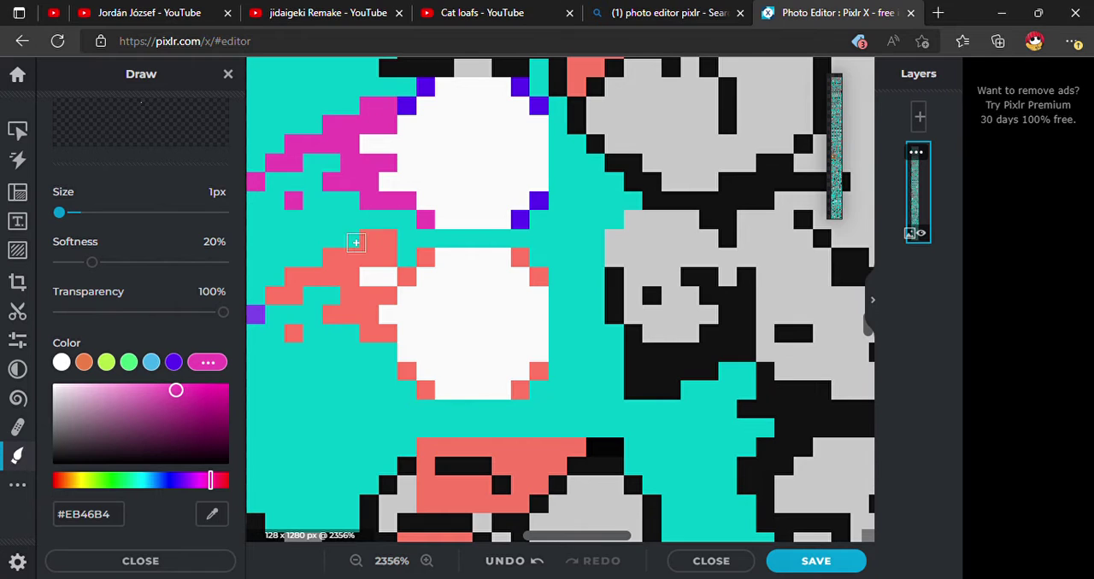
Step: Paint violet pixels on all four corners of the lower fireball's white core
left_click(175, 363)
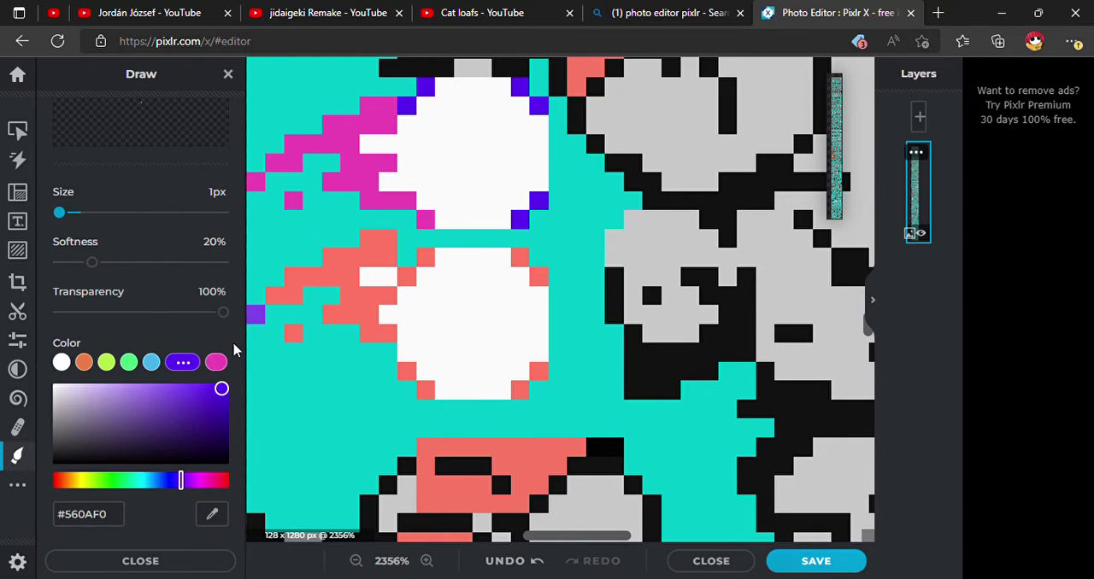
left_click(424, 222)
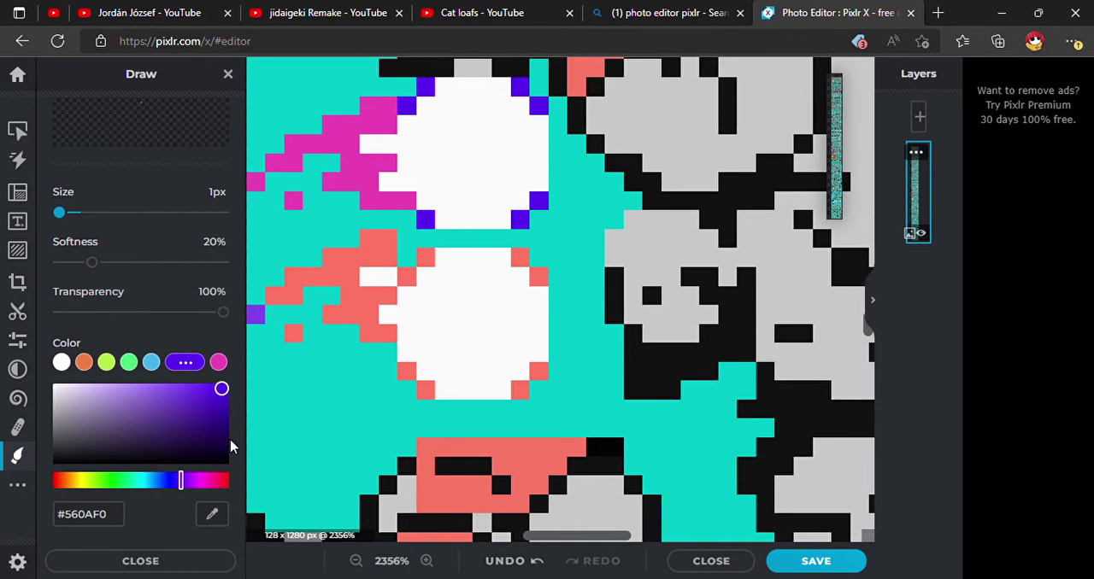
left_click(425, 256)
left_click(405, 276)
left_click(406, 371)
left_click(425, 389)
left_click(519, 389)
left_click(538, 371)
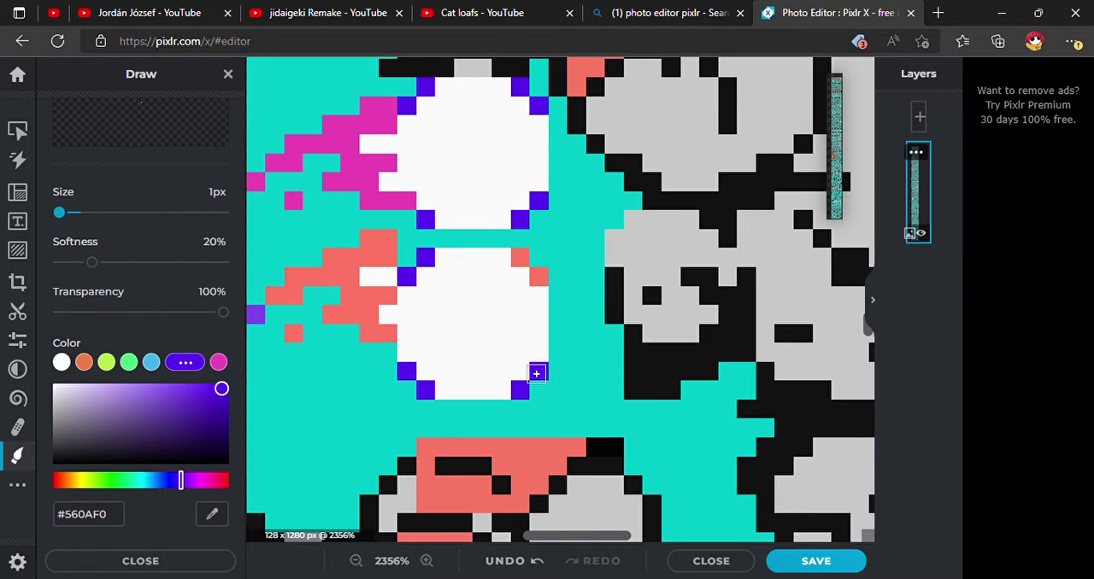
left_click(537, 274)
left_click(520, 257)
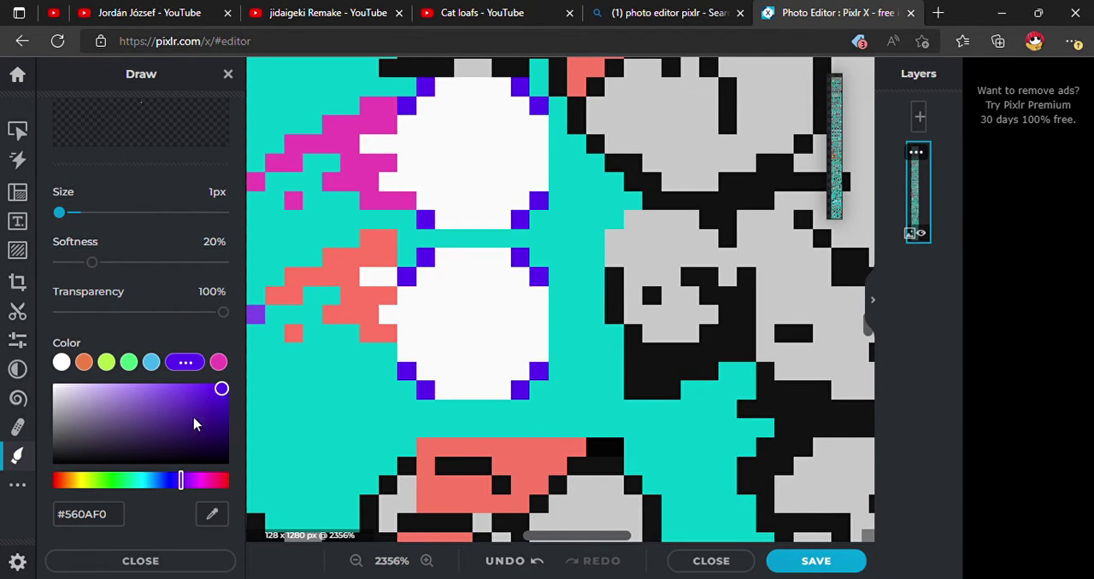
Step: Repaint the lower fireball's salmon tail pink
left_click(219, 362)
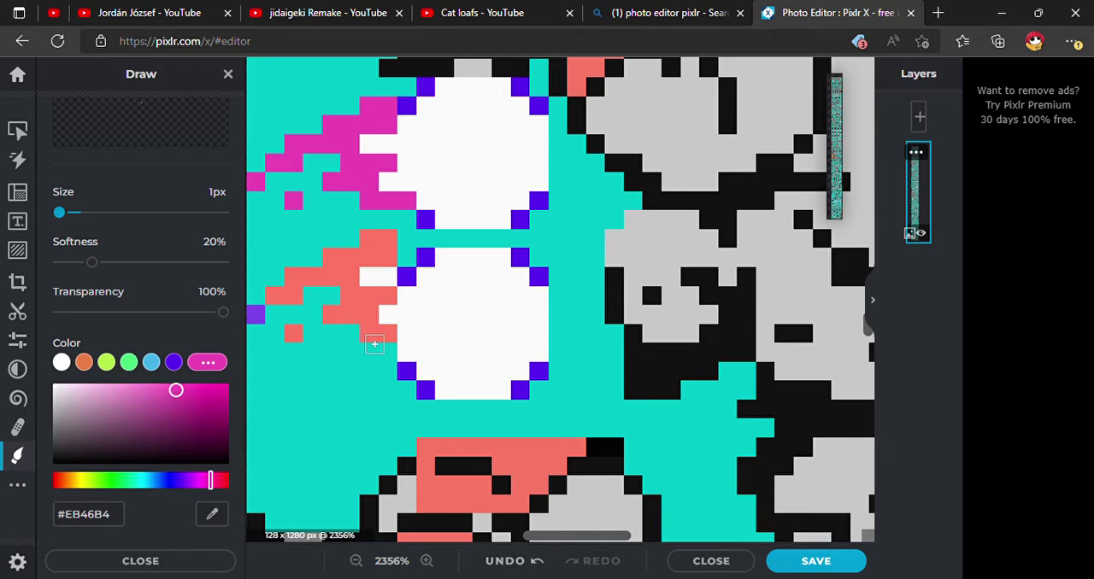
mouse_move(391, 336)
left_mouse_down()
mouse_move(331, 315)
mouse_move(389, 296)
mouse_move(350, 291)
mouse_move(351, 256)
mouse_move(330, 256)
mouse_move(330, 274)
mouse_move(291, 274)
mouse_move(291, 295)
mouse_move(256, 315)
mouse_move(296, 334)
left_mouse_up()
left_click_drag(359, 272, 390, 247)
left_click(369, 237)
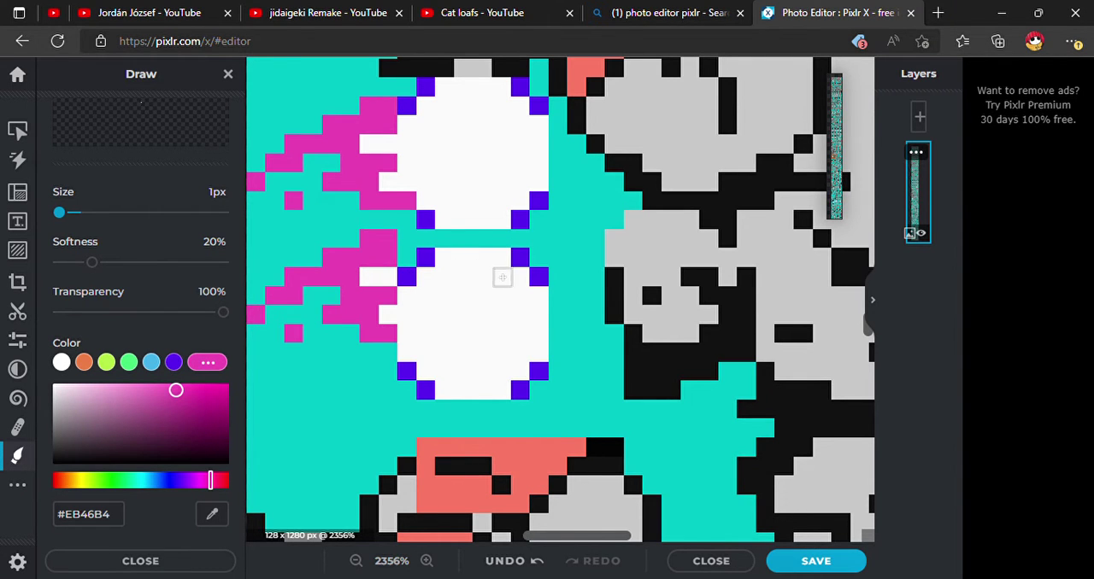
scroll(485, 271, "down", 3)
scroll(485, 272, "down", 3)
scroll(485, 272, "down", 3)
scroll(484, 271, "down", 3)
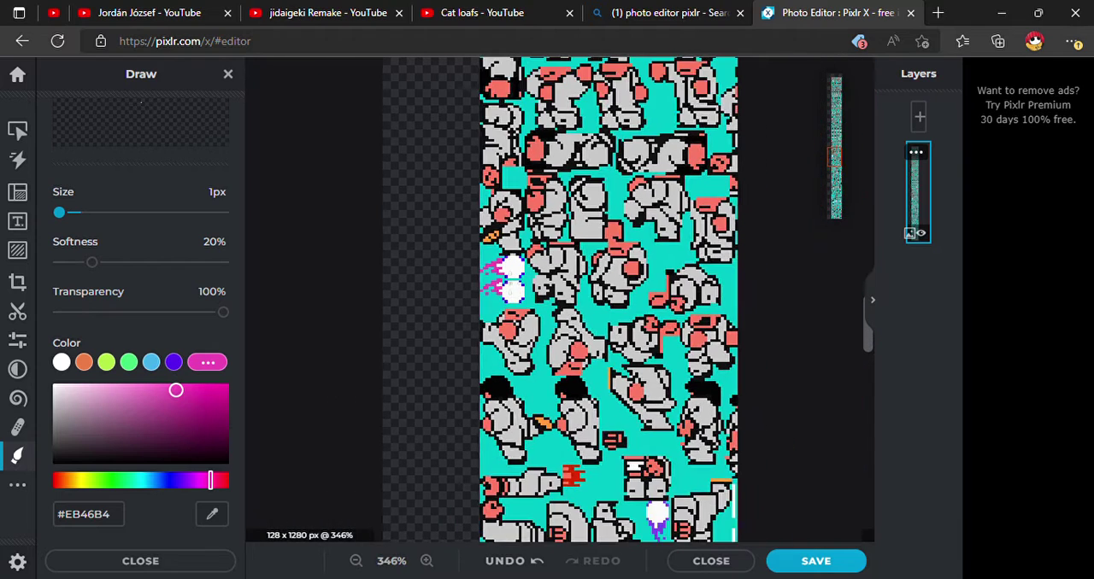
scroll(496, 282, "down", 2)
scroll(498, 284, "down", 1)
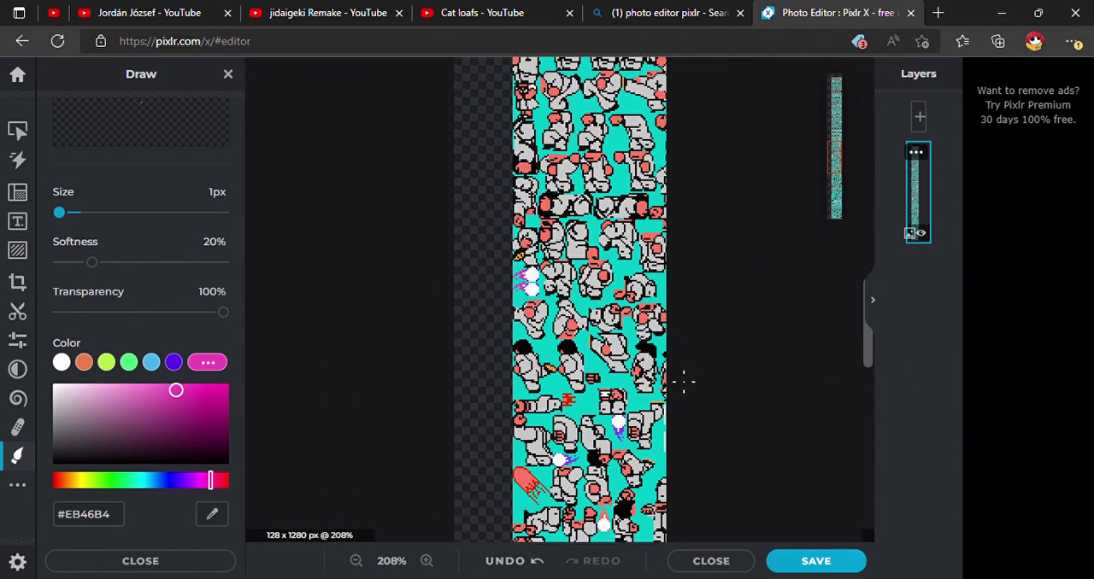
Step: Move the sprite sheet layer back so it fills the canvas
left_click(18, 130)
left_click_drag(721, 396, 681, 360)
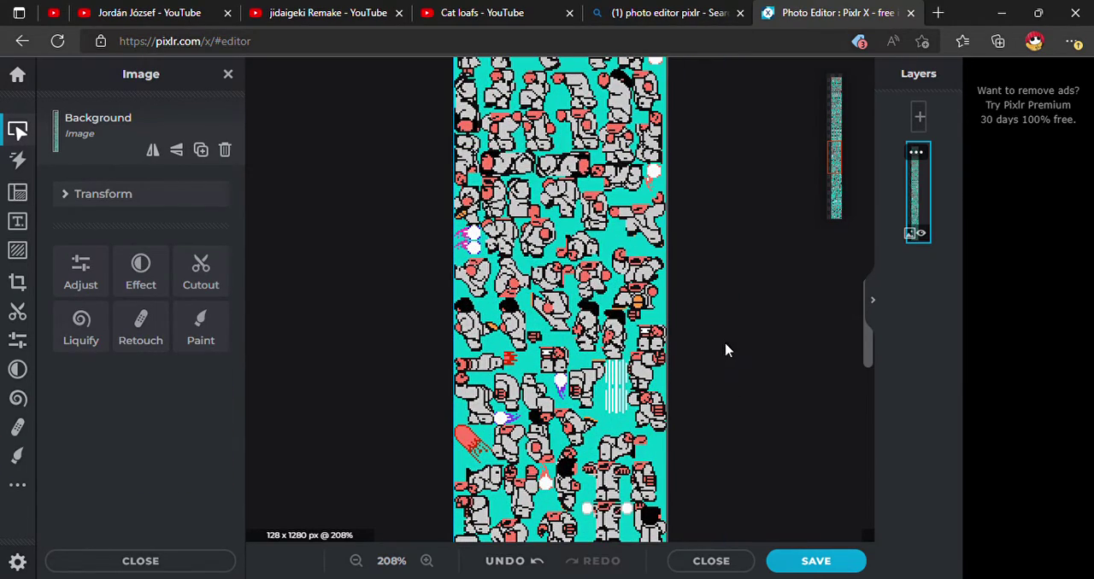
scroll(725, 350, "up", 2)
scroll(810, 308, "down", 2)
scroll(792, 312, "down", 1)
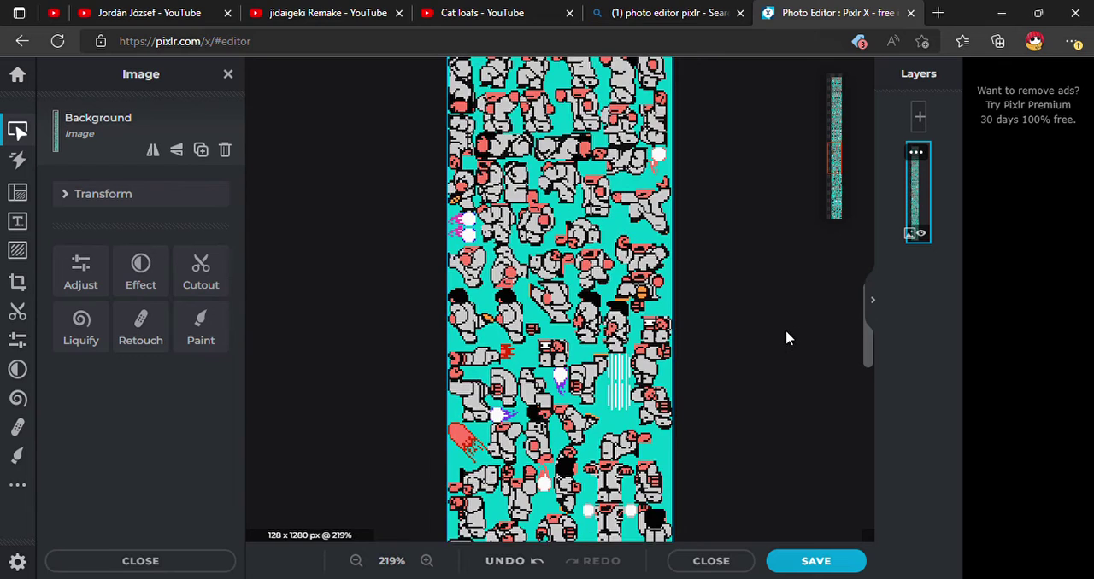
scroll(788, 369, "down", 2)
scroll(778, 359, "down", 2)
scroll(774, 367, "down", 1)
scroll(769, 375, "down", 1)
scroll(766, 376, "down", 2)
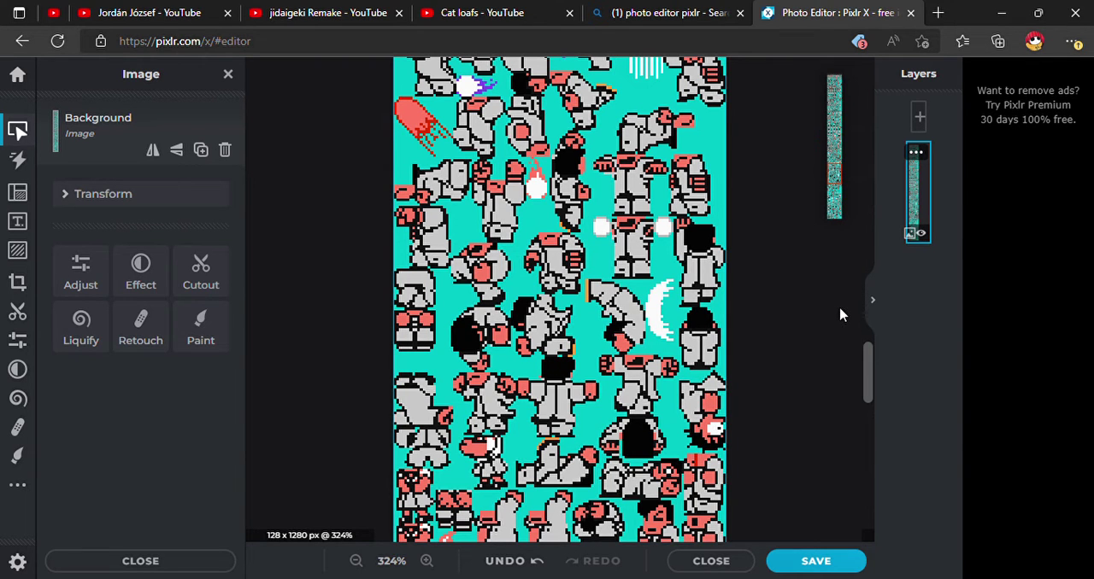
scroll(801, 303, "down", 6)
scroll(768, 307, "down", 4)
scroll(752, 290, "up", 3)
scroll(715, 214, "down", 2)
scroll(646, 183, "down", 1)
scroll(637, 184, "up", 2)
scroll(605, 212, "up", 3)
scroll(605, 211, "up", 2)
scroll(605, 212, "up", 2)
scroll(603, 214, "up", 1)
scroll(603, 217, "down", 1)
scroll(602, 216, "up", 1)
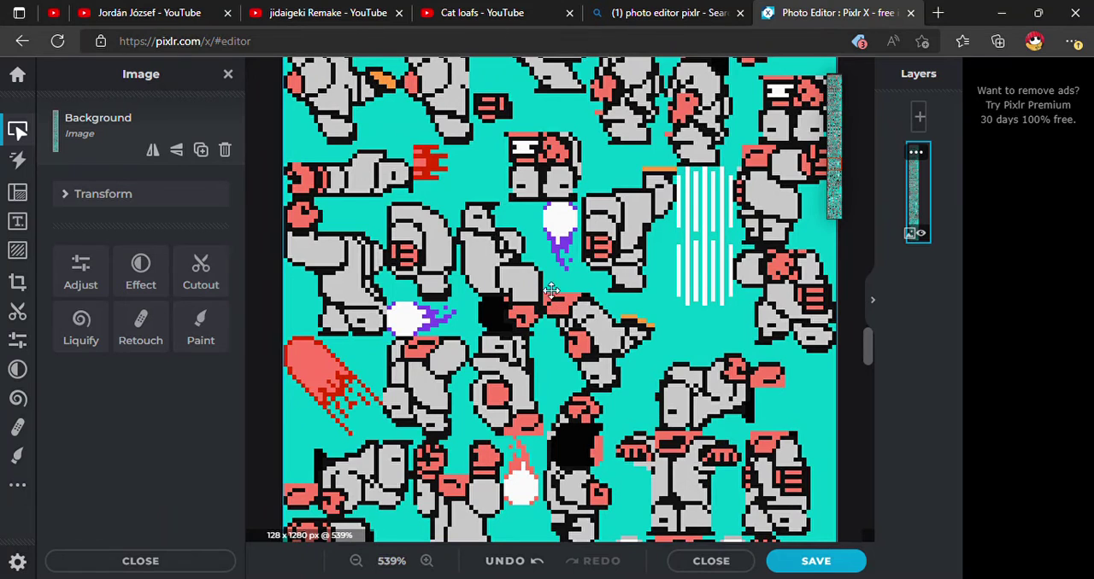
scroll(564, 291, "up", 1)
scroll(590, 257, "up", 1)
scroll(581, 205, "up", 1)
scroll(577, 195, "up", 1)
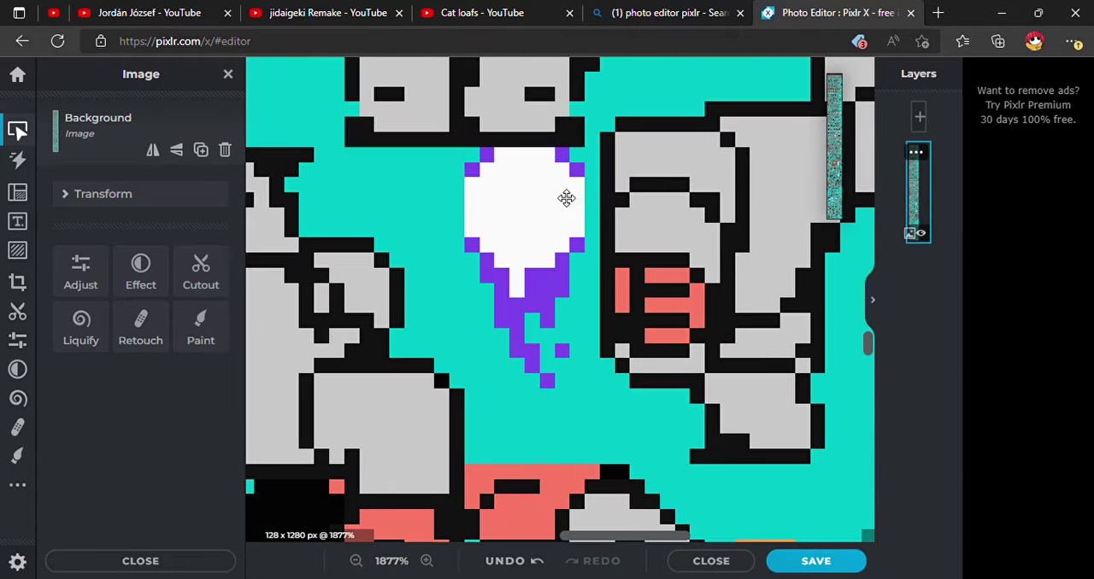
Step: Repaint the purple trail under the upright fireball pink with the 1px brush
left_click(17, 461)
left_click(218, 519)
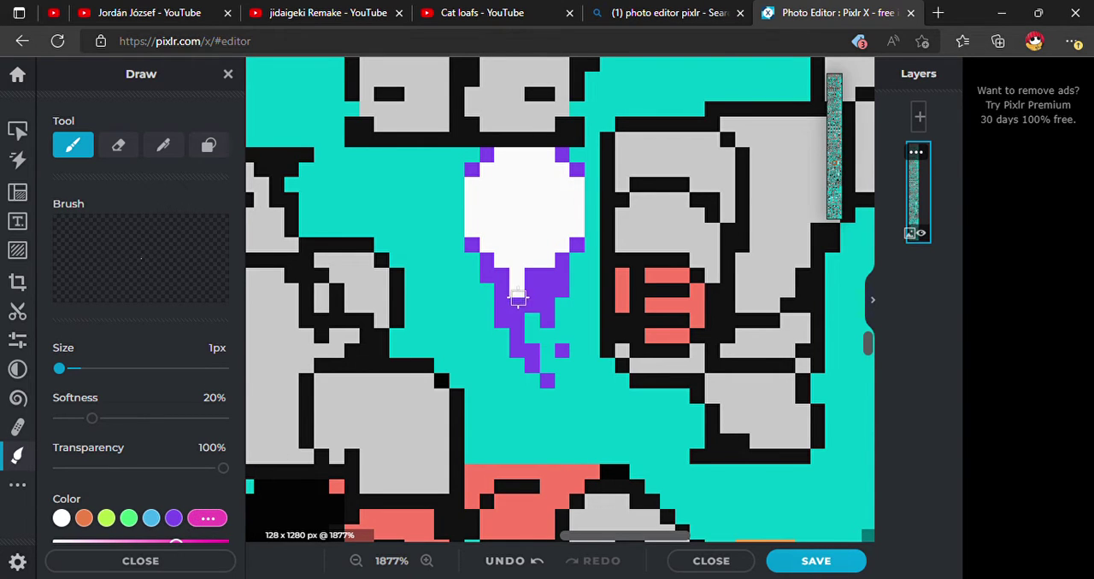
left_click(489, 262)
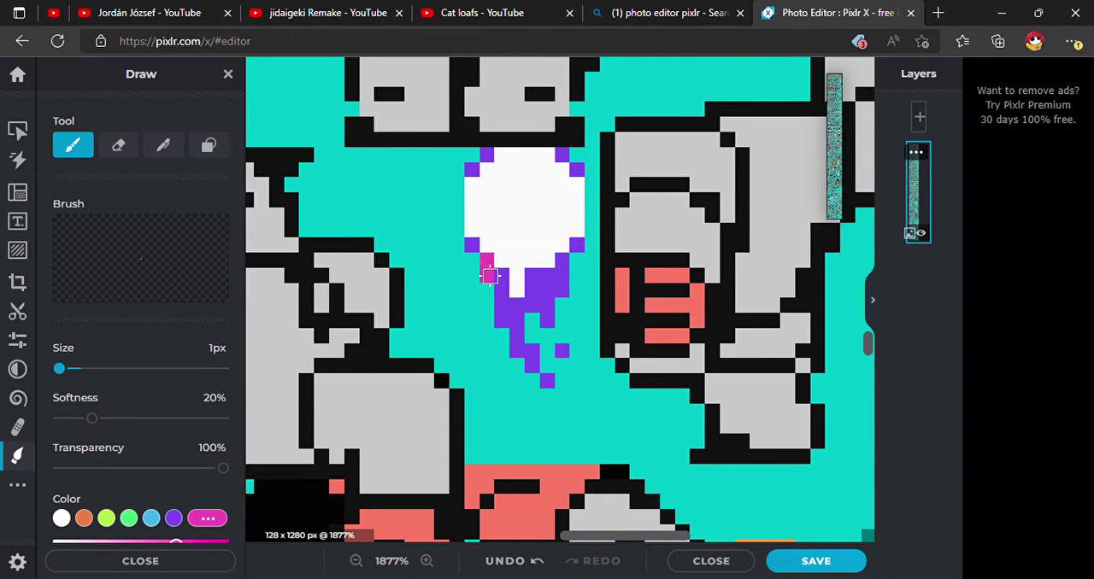
left_click_drag(491, 275, 547, 380)
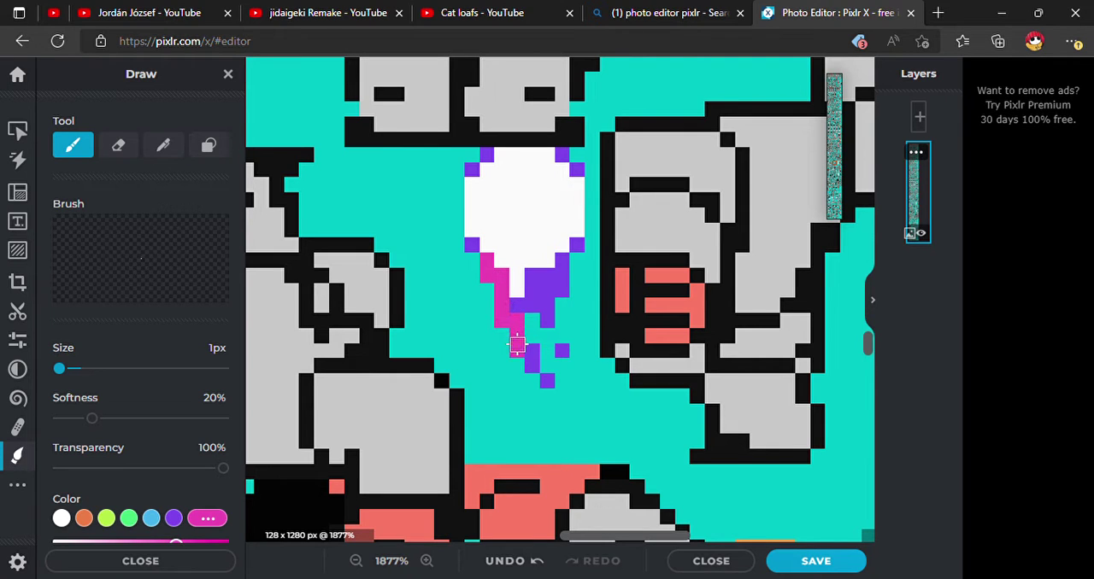
left_click(547, 381)
left_click(562, 352)
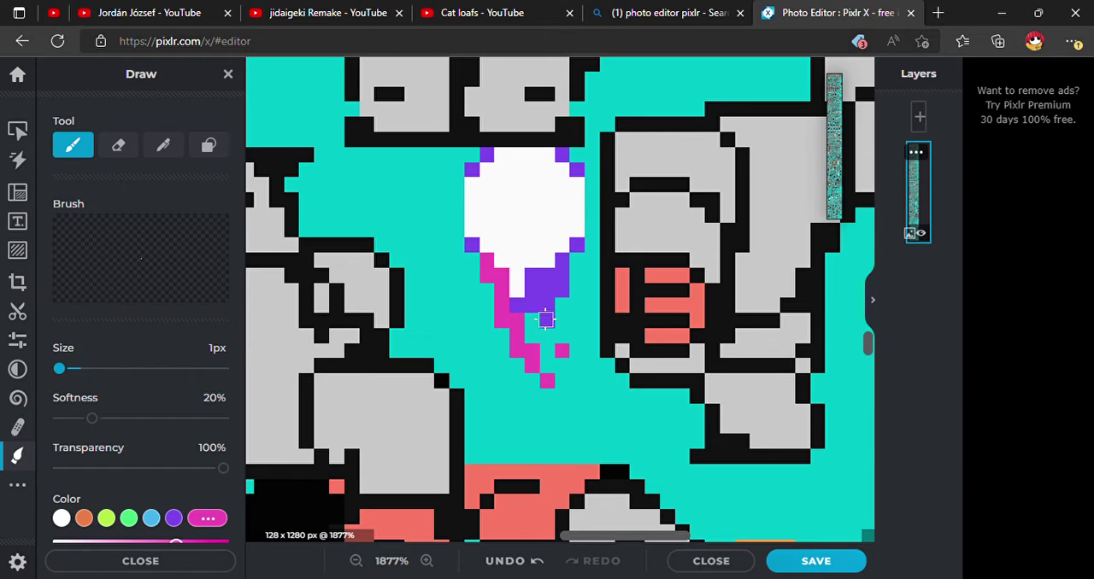
mouse_move(545, 320)
left_mouse_down()
mouse_move(500, 308)
mouse_move(553, 298)
mouse_move(526, 276)
mouse_move(565, 261)
left_mouse_up()
left_click(563, 262)
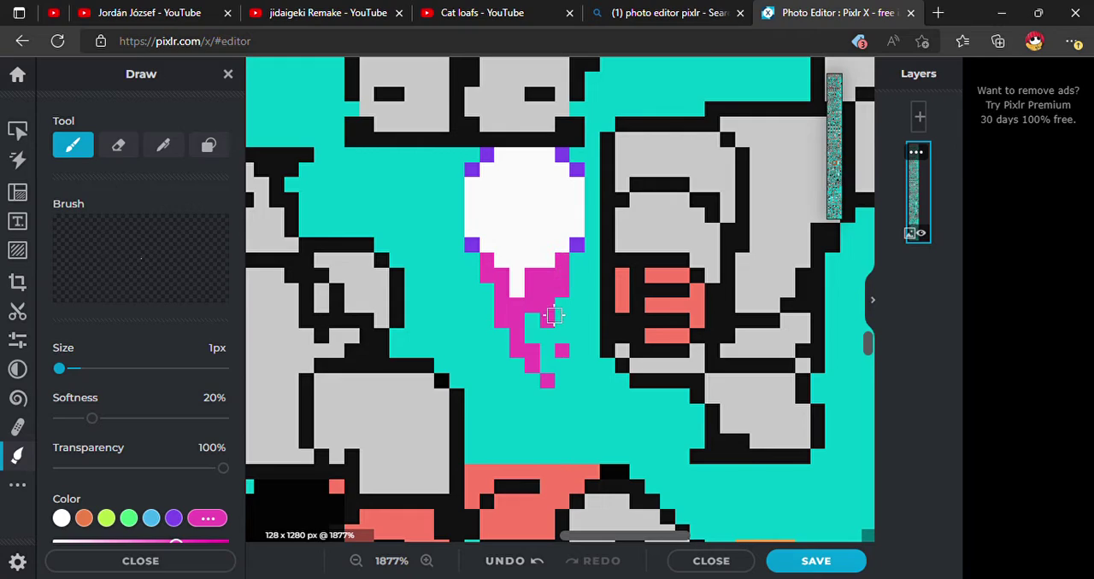
scroll(553, 318, "down", 1)
scroll(654, 355, "down", 1)
scroll(654, 355, "down", 1)
scroll(569, 387, "up", 1)
scroll(569, 386, "up", 1)
scroll(564, 383, "up", 1)
scroll(542, 385, "down", 2)
scroll(349, 451, "down", 2)
scroll(342, 479, "up", 2)
scroll(342, 479, "up", 2)
scroll(342, 479, "up", 1)
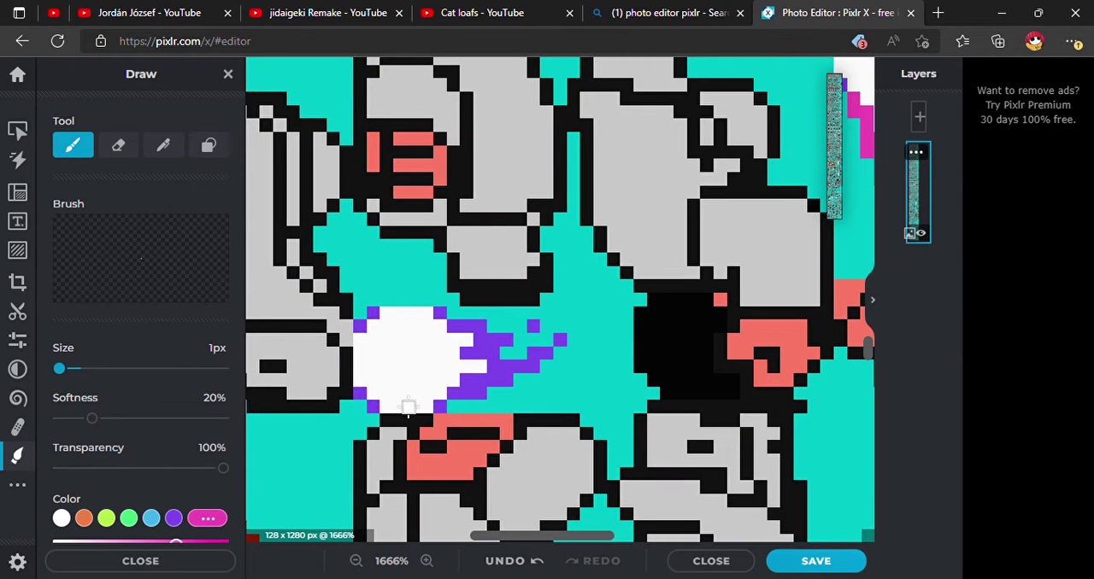
Step: Paint the sideways fireball's trail pink, touching up its upper edge in purple
left_click_drag(414, 395, 466, 393)
left_click(466, 389)
mouse_move(476, 389)
left_mouse_down()
mouse_move(497, 380)
mouse_move(469, 352)
mouse_move(496, 337)
mouse_move(457, 326)
left_mouse_up()
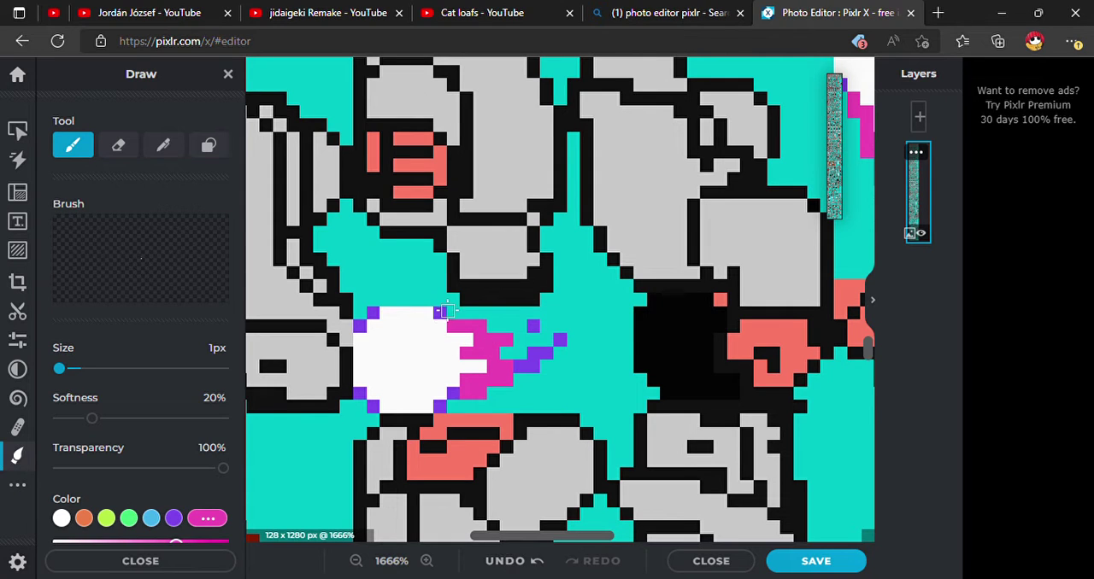
left_click(172, 519)
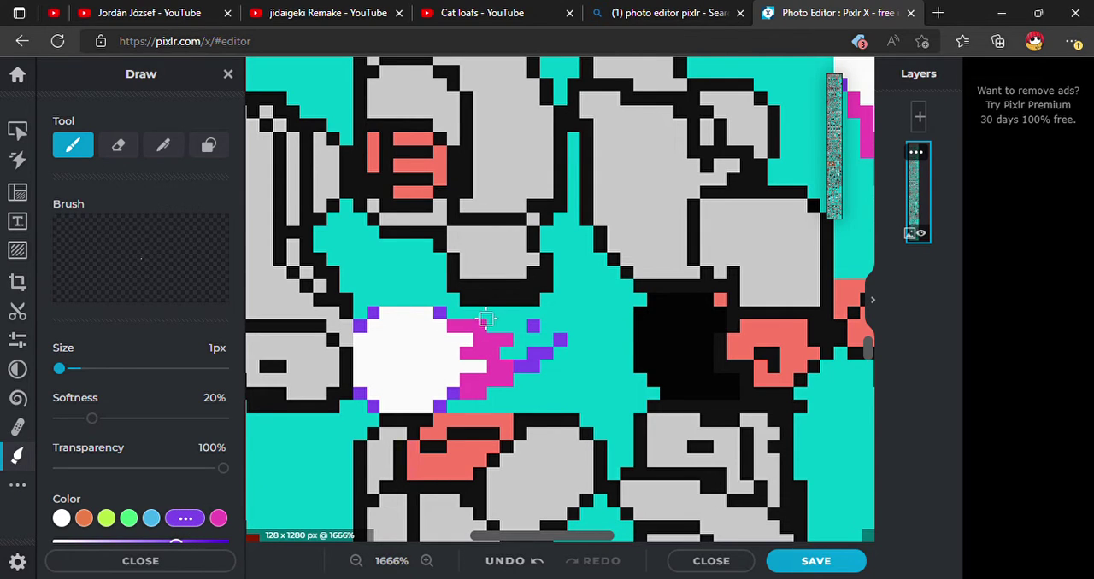
left_click_drag(484, 322, 460, 326)
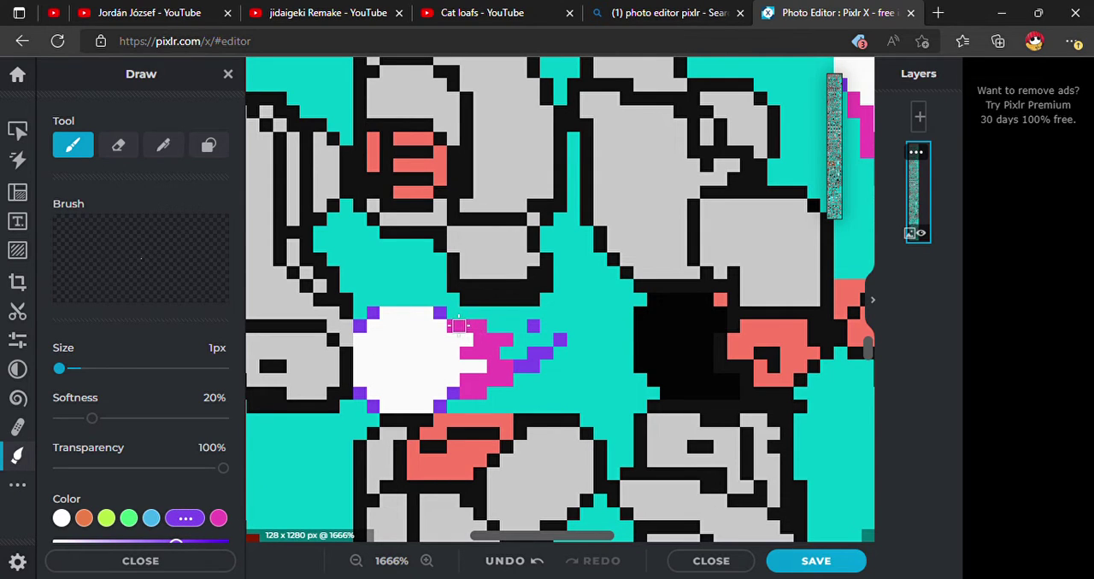
left_click(219, 519)
mouse_move(530, 359)
left_mouse_down()
mouse_move(509, 368)
mouse_move(547, 354)
left_mouse_up()
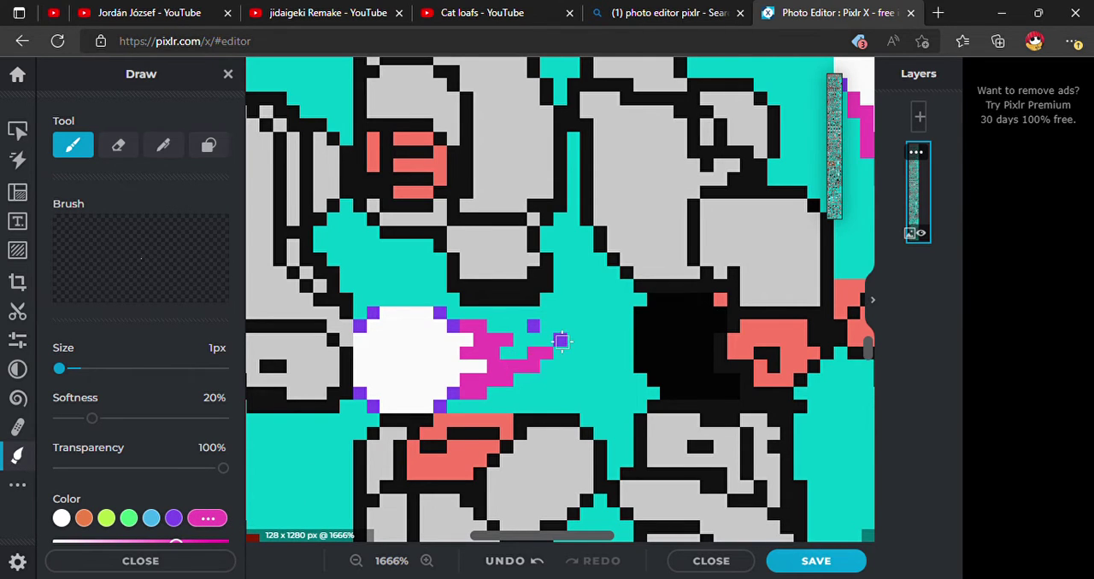
left_click(534, 329)
scroll(573, 393, "down", 3)
scroll(573, 393, "down", 3)
scroll(573, 393, "down", 3)
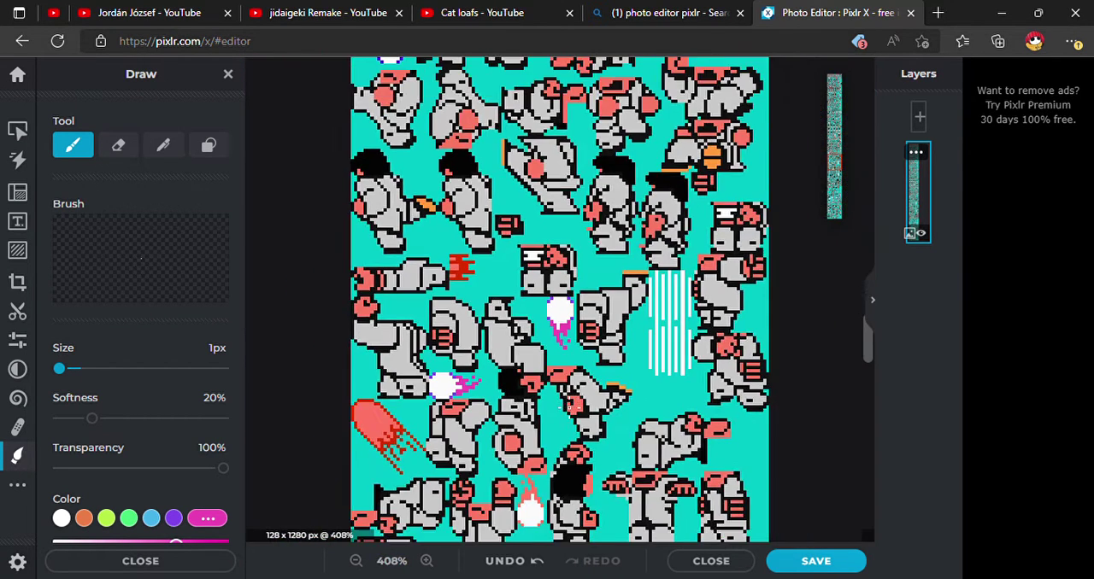
scroll(573, 393, "down", 2)
scroll(547, 479, "up", 2)
scroll(547, 479, "up", 3)
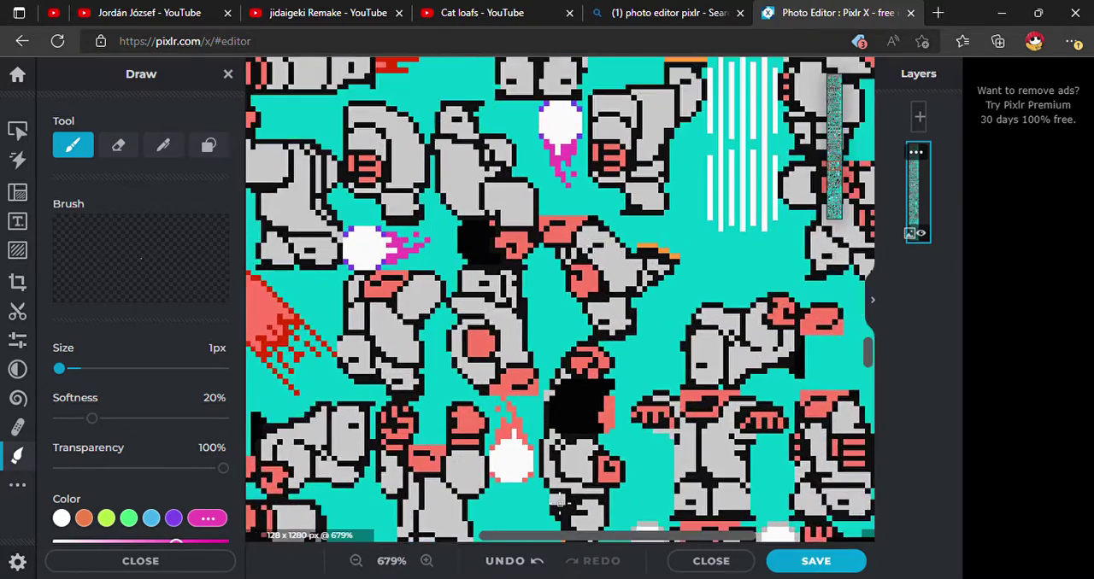
scroll(547, 479, "up", 2)
scroll(547, 479, "up", 2)
scroll(537, 477, "up", 3)
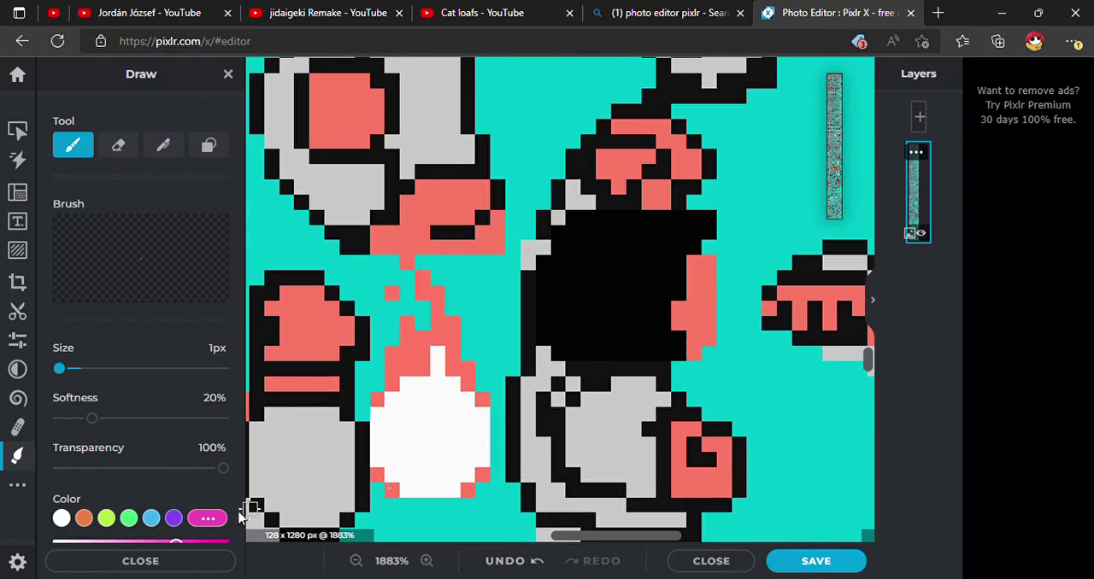
Step: Paint purple outline pixels on the fireball fill's four corners
left_click(208, 519)
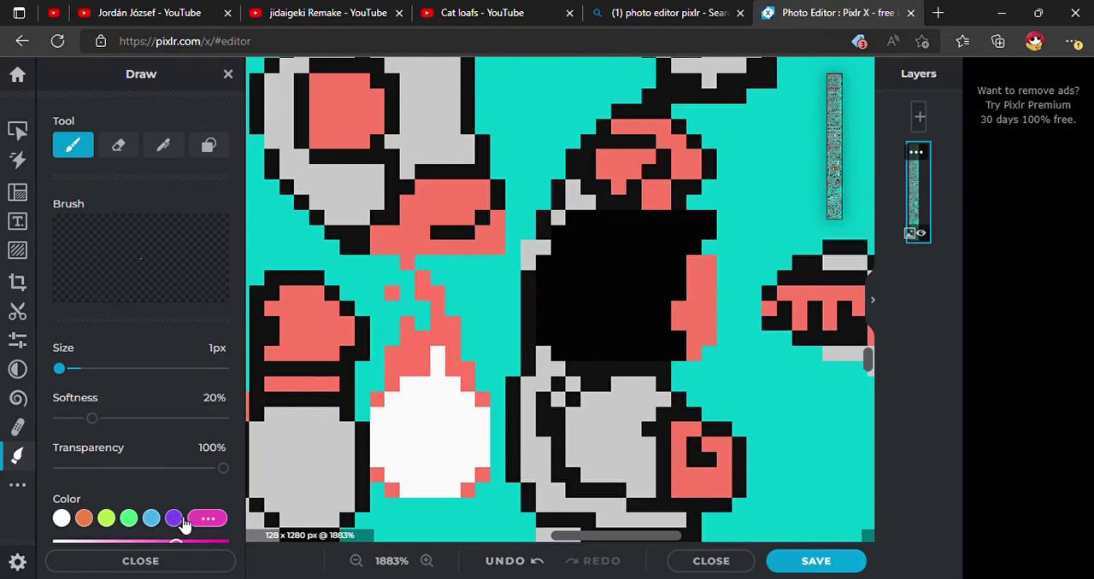
left_click(391, 385)
left_click(377, 399)
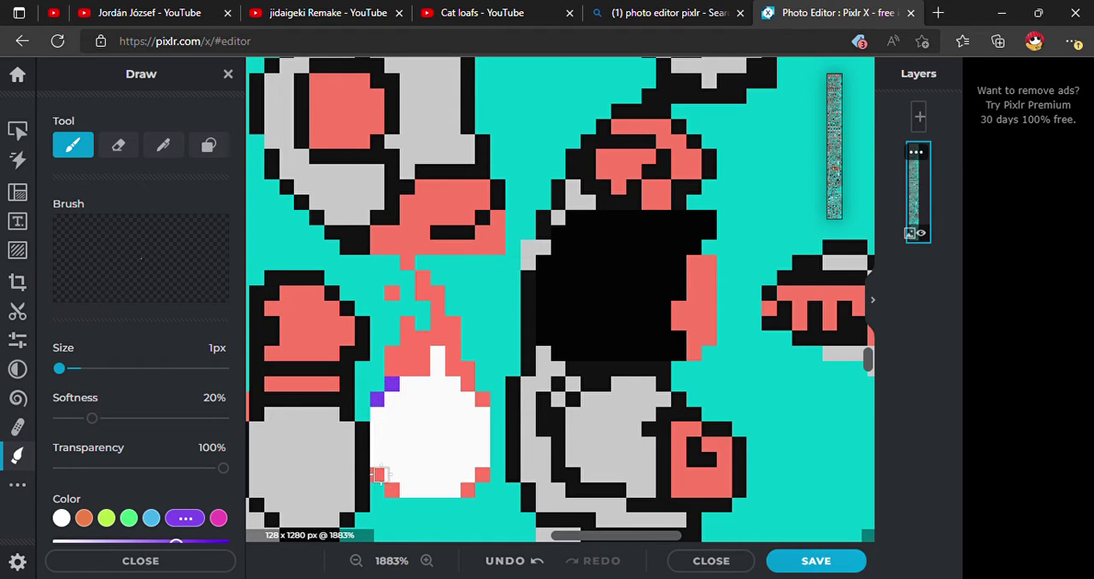
left_click(380, 476)
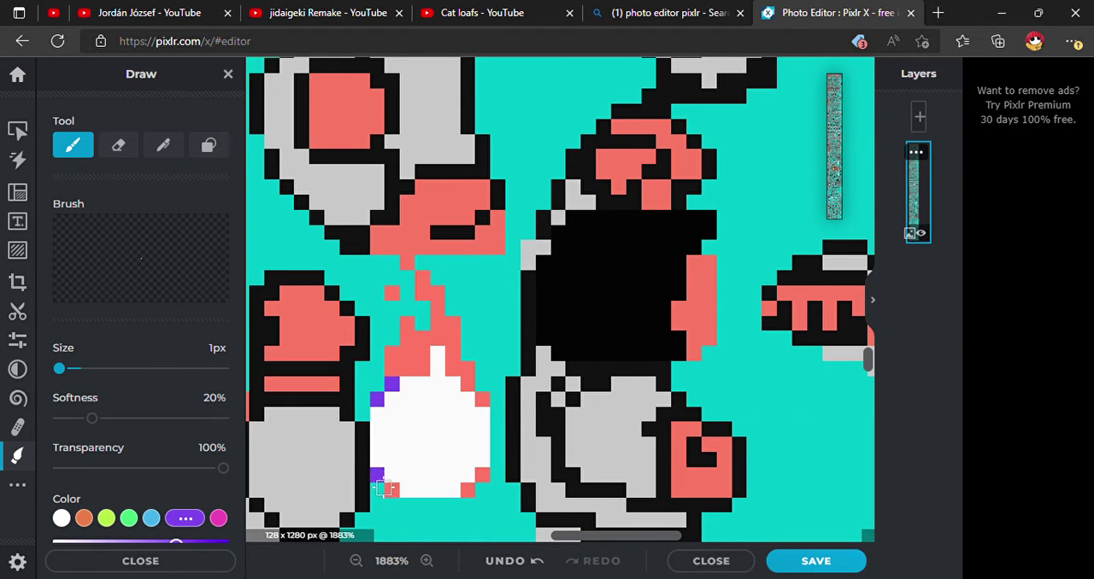
left_click(468, 490)
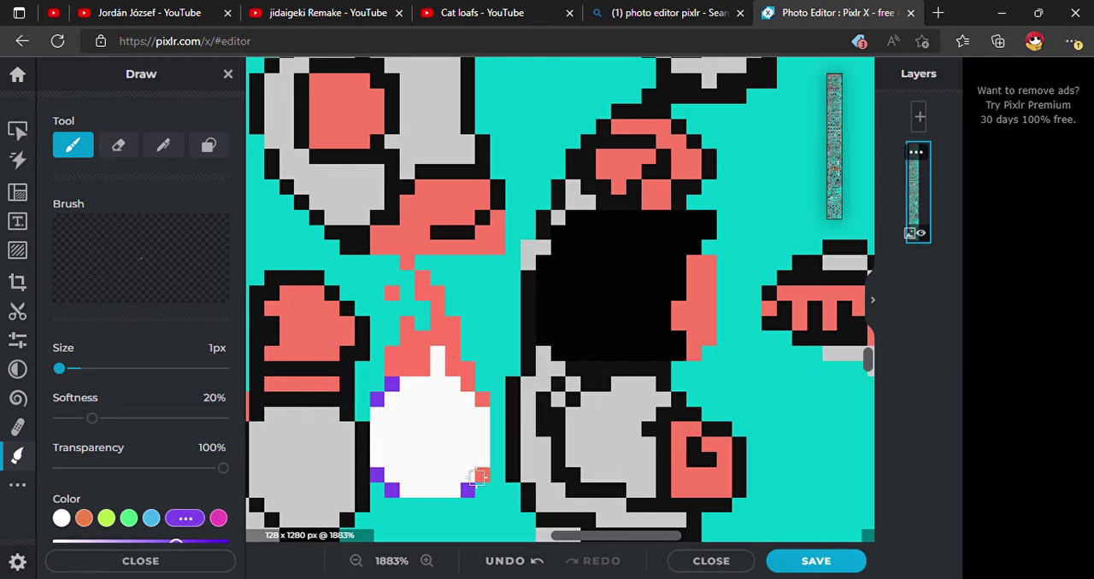
left_click(483, 399)
left_click(468, 385)
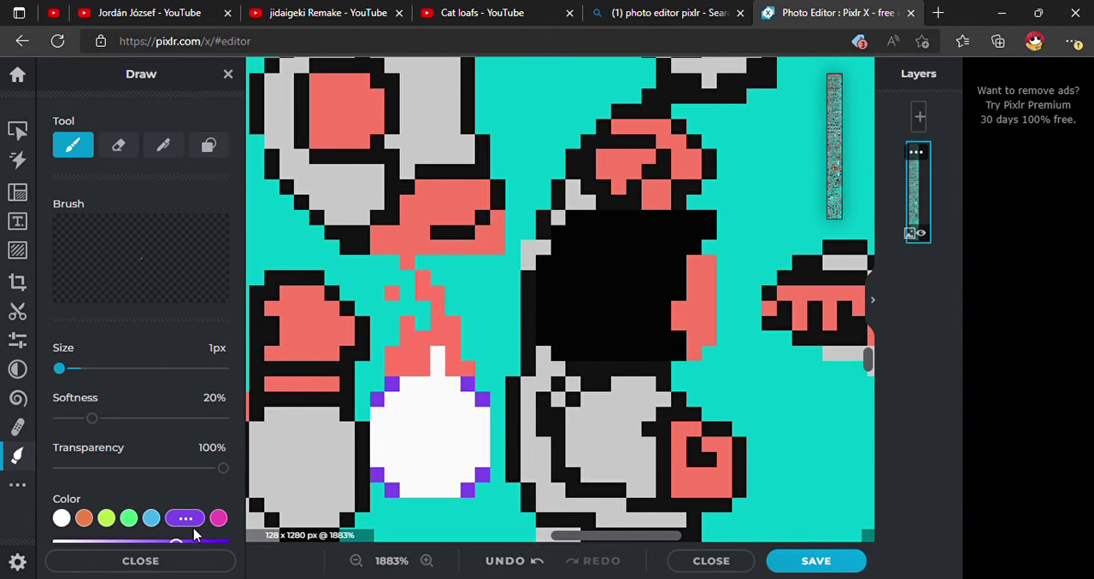
Step: Repaint the flame and salmon trail above the fireball pink
left_click(218, 519)
left_click(377, 401)
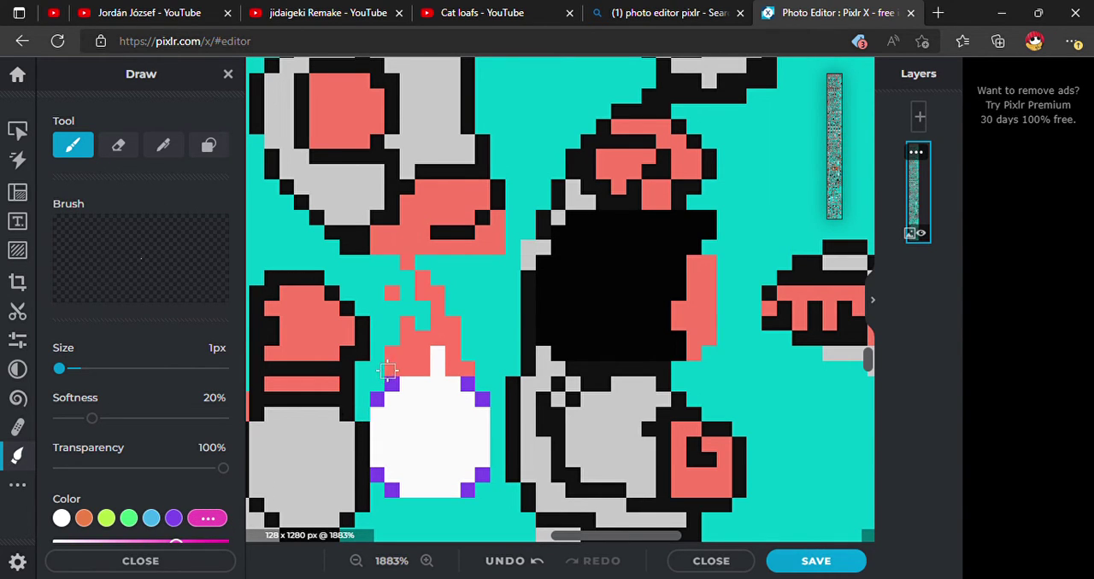
mouse_move(393, 369)
left_mouse_down()
mouse_move(411, 368)
mouse_move(391, 354)
mouse_move(447, 340)
mouse_move(464, 369)
left_mouse_up()
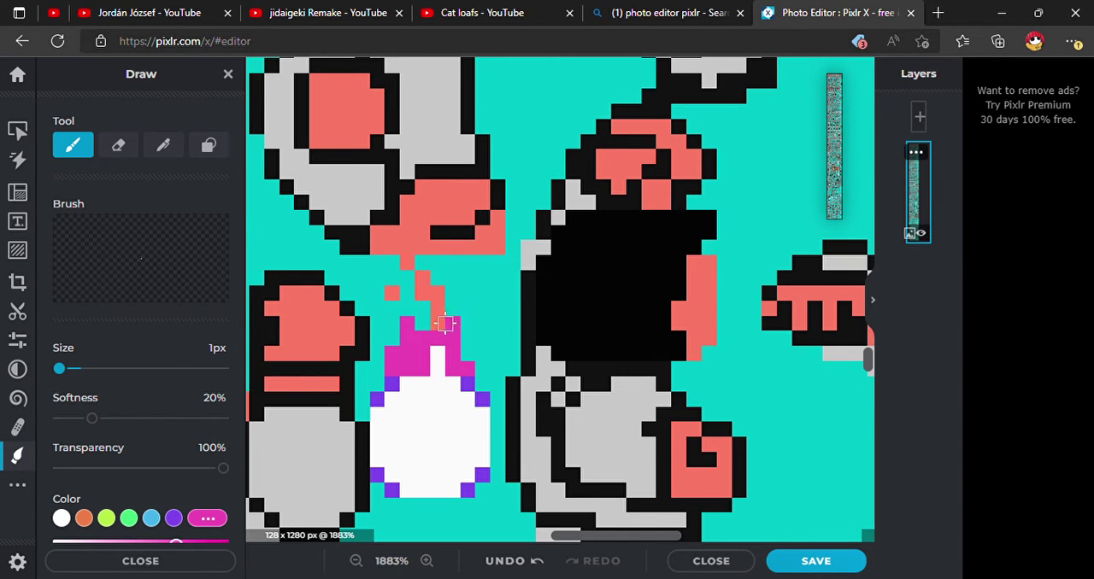
left_click_drag(445, 324, 409, 263)
left_click(394, 295)
scroll(556, 350, "down", 1)
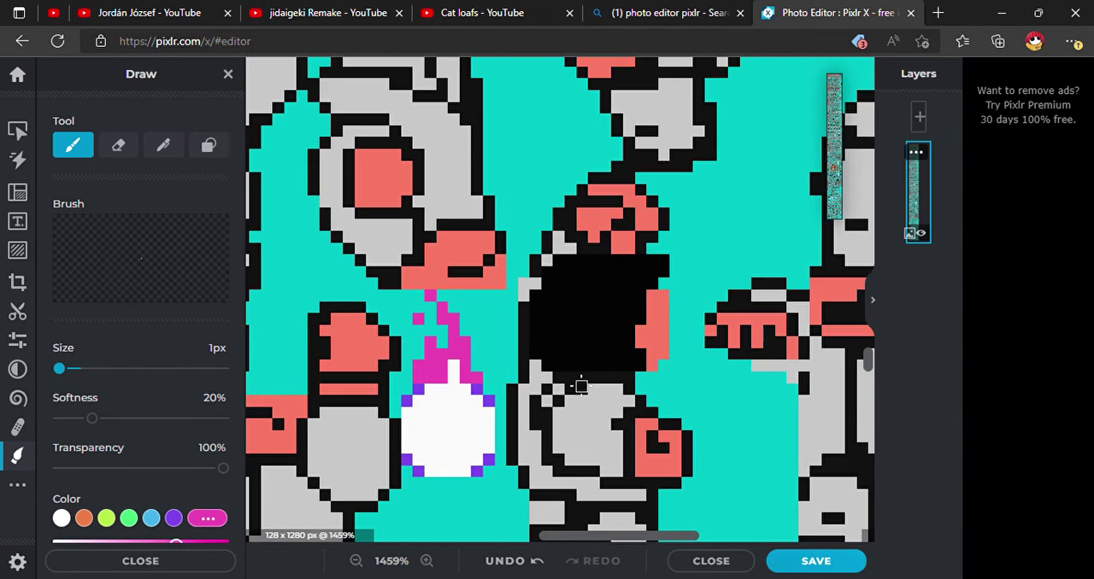
scroll(555, 351, "down", 2)
scroll(558, 346, "down", 1)
scroll(557, 346, "down", 1)
scroll(557, 347, "down", 1)
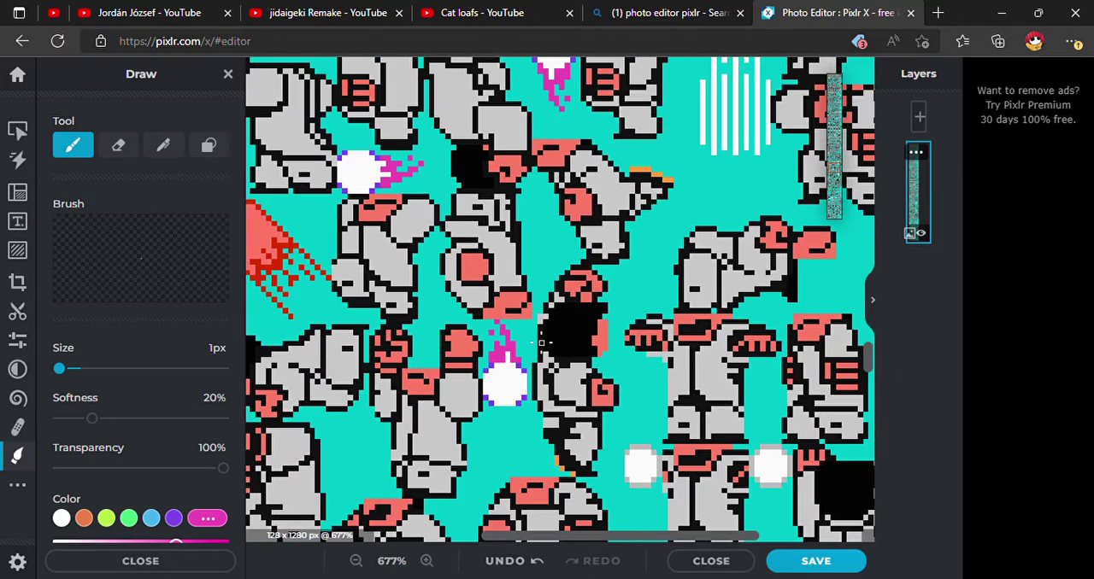
scroll(547, 346, "down", 1)
scroll(547, 346, "down", 2)
scroll(547, 346, "down", 2)
scroll(547, 347, "down", 2)
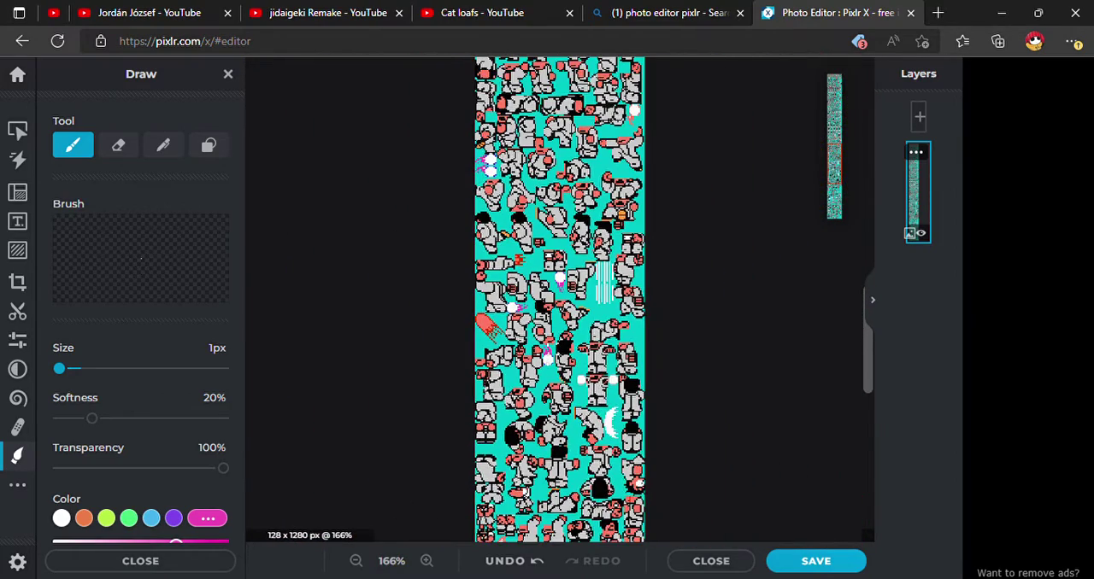
scroll(547, 346, "down", 2)
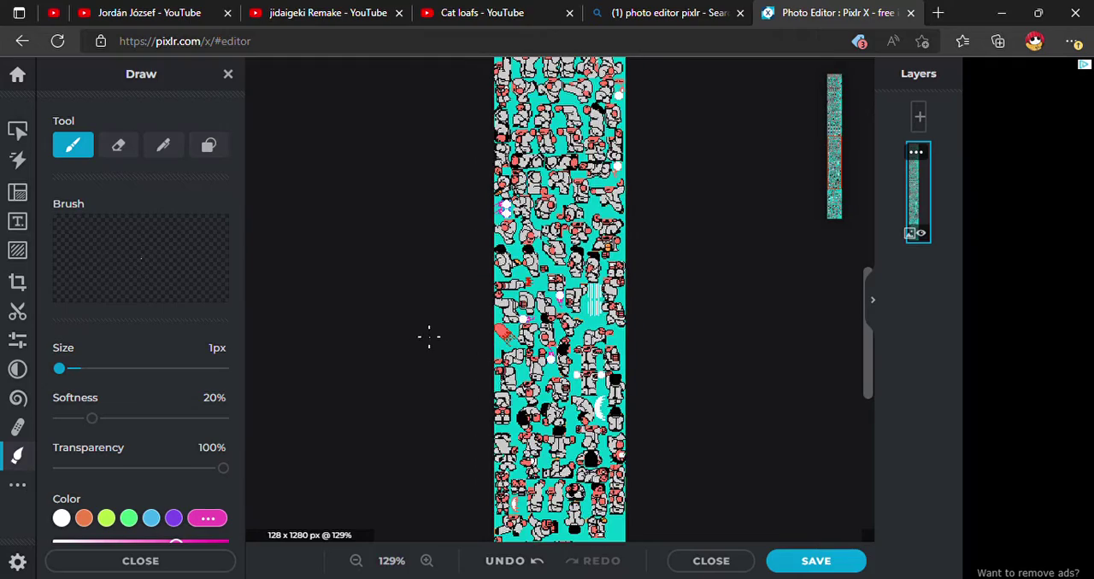
scroll(441, 334, "up", 1)
scroll(441, 334, "up", 2)
scroll(441, 334, "up", 2)
scroll(441, 335, "up", 2)
scroll(321, 355, "up", 2)
scroll(321, 355, "up", 2)
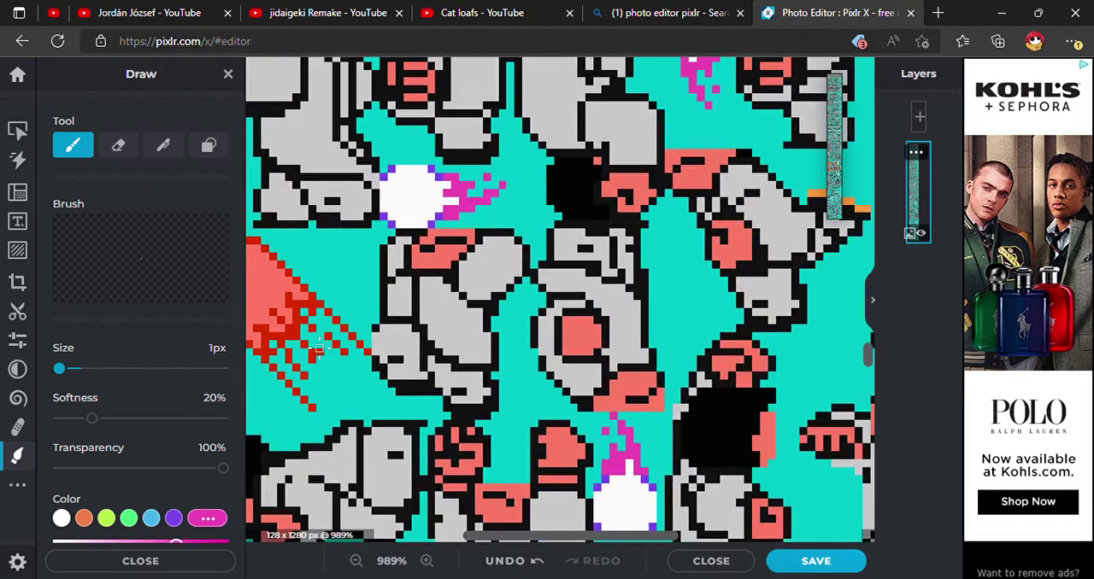
scroll(318, 348, "down", 2)
scroll(318, 347, "up", 2)
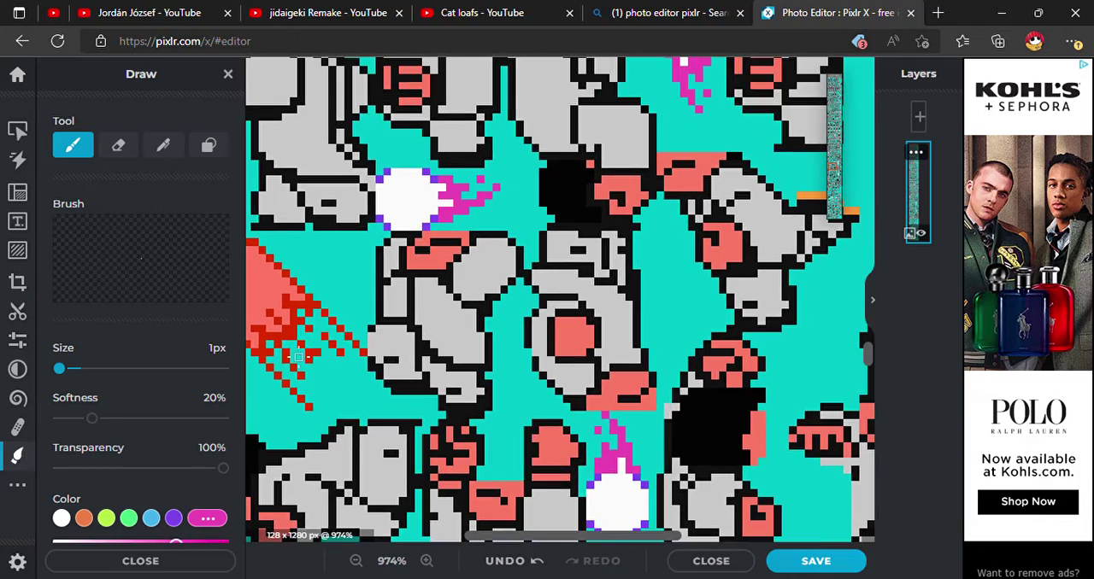
scroll(287, 356, "up", 2)
scroll(290, 354, "down", 3)
scroll(291, 354, "down", 1)
scroll(290, 355, "up", 1)
scroll(303, 352, "up", 2)
scroll(303, 352, "down", 1)
scroll(325, 354, "down", 2)
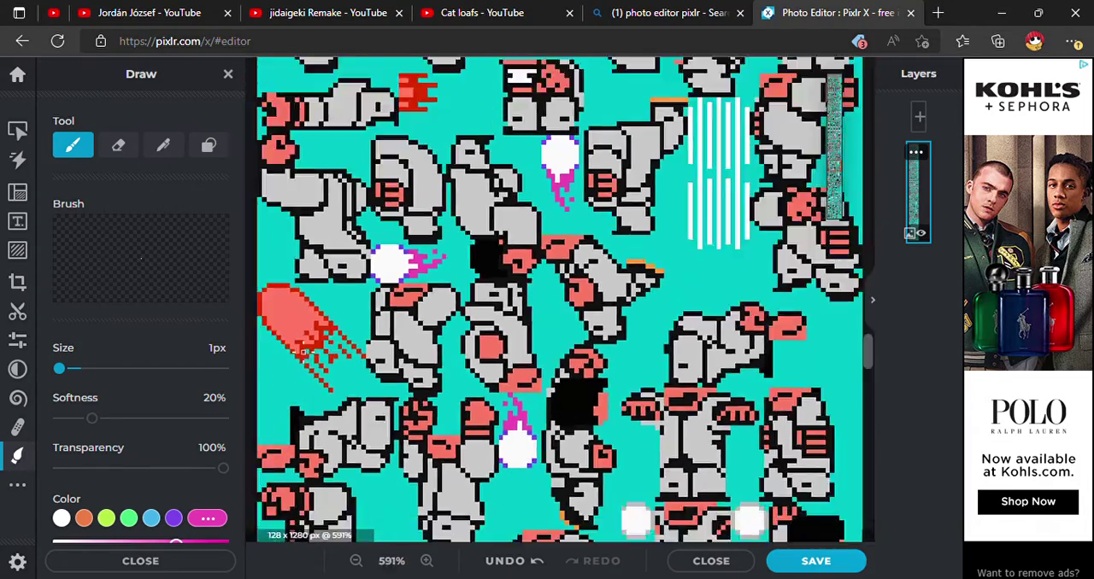
scroll(359, 361, "down", 1)
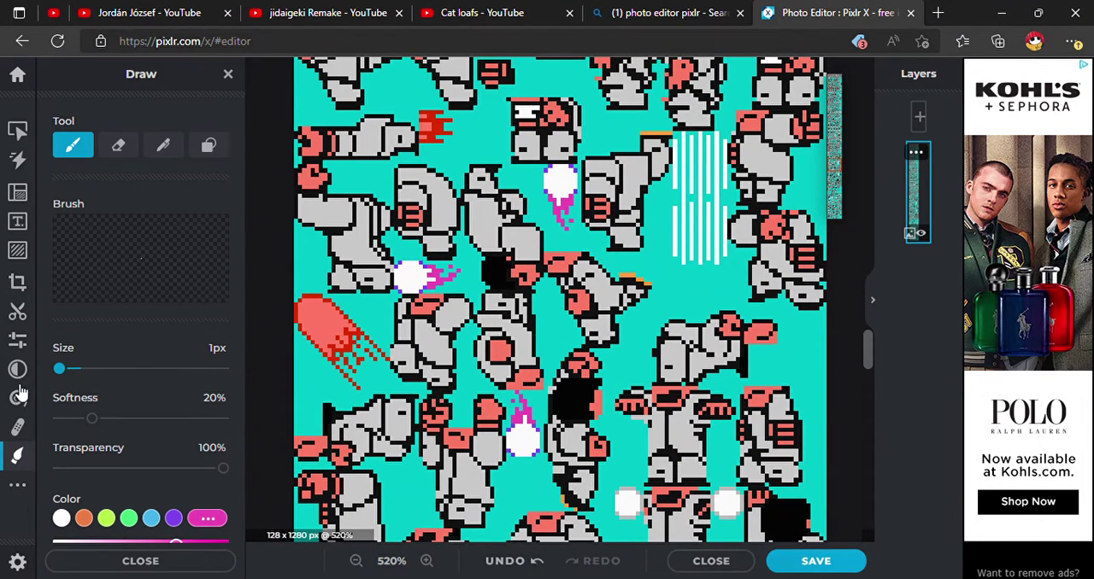
Step: Shift the sprite sheet layer right and down toward the large salmon fireball
left_click(18, 131)
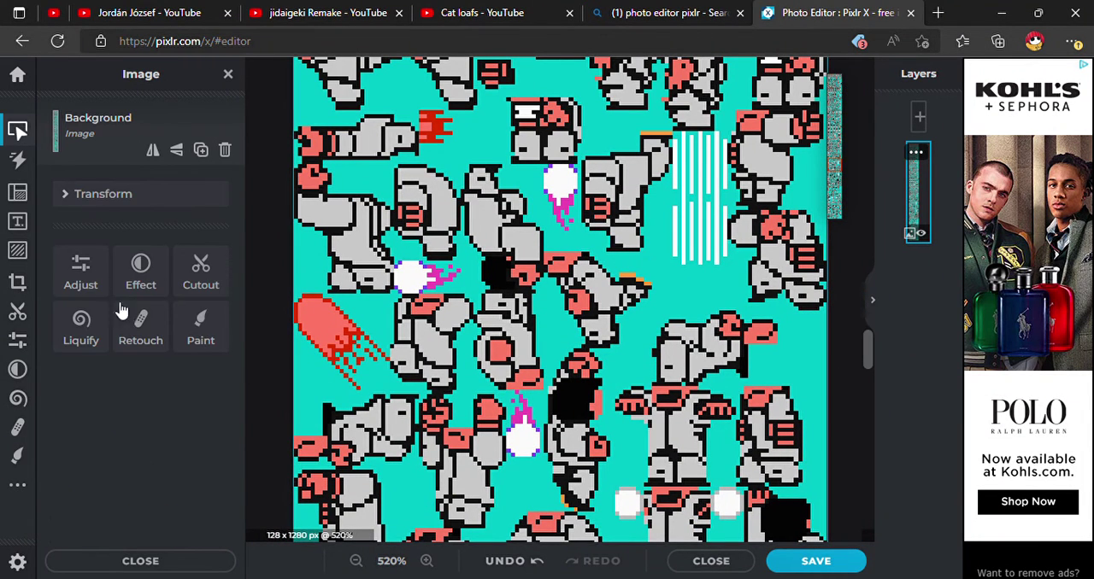
left_click_drag(353, 363, 409, 340)
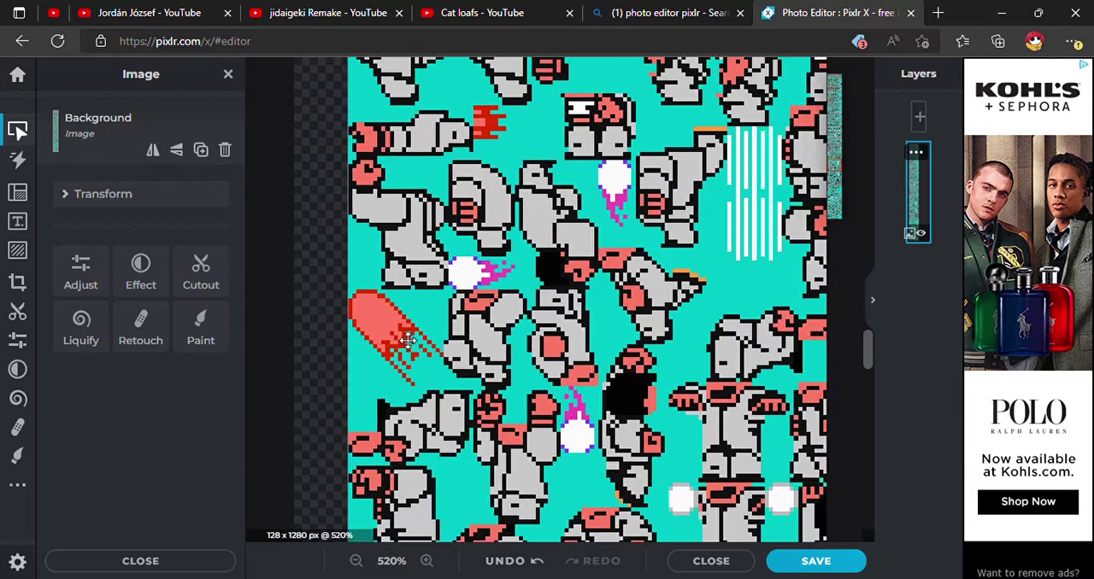
scroll(408, 340, "up", 1)
scroll(419, 335, "up", 1)
scroll(444, 334, "up", 1)
scroll(502, 330, "up", 2)
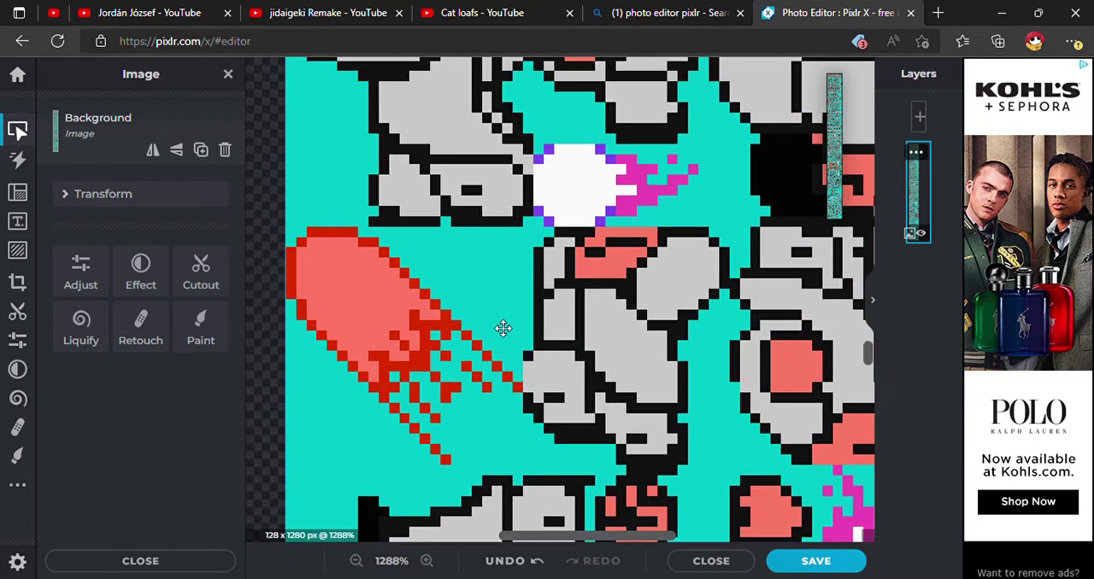
left_click_drag(462, 319, 502, 330)
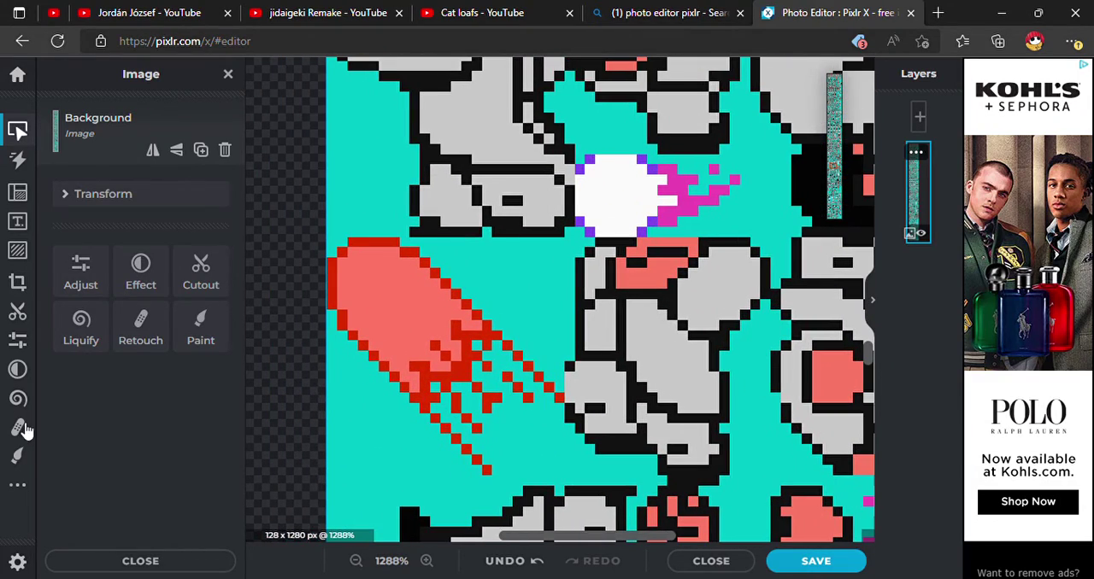
Step: Repaint the big fireball's red lower outline, trail streaks and top edge with the purple Draw brush
left_click(18, 456)
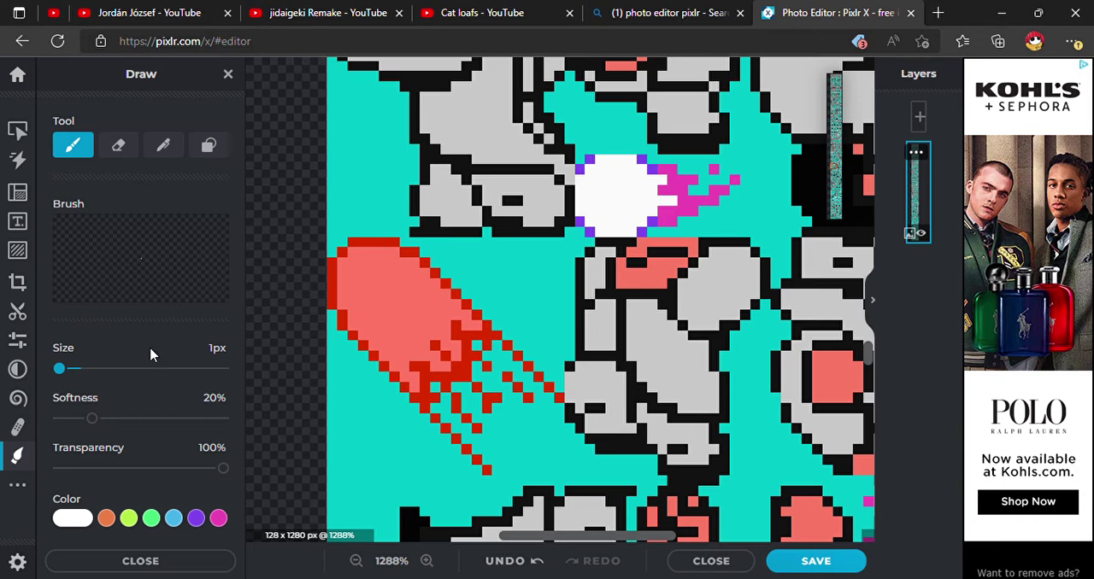
left_click(219, 519)
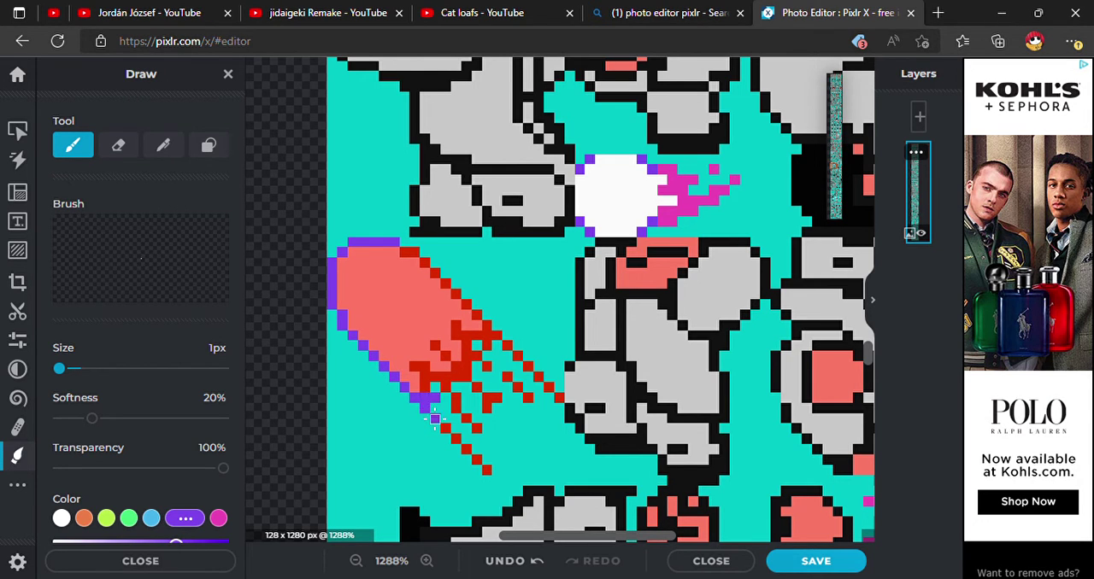
left_click_drag(456, 440, 487, 470)
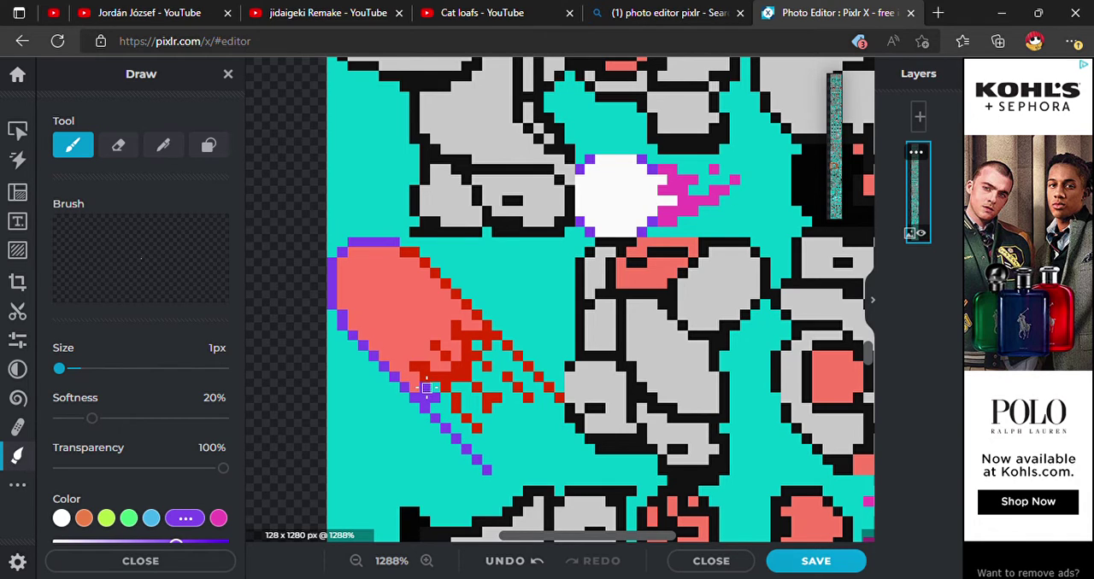
mouse_move(427, 398)
left_mouse_down()
mouse_move(421, 367)
mouse_move(478, 429)
mouse_move(493, 398)
left_mouse_up()
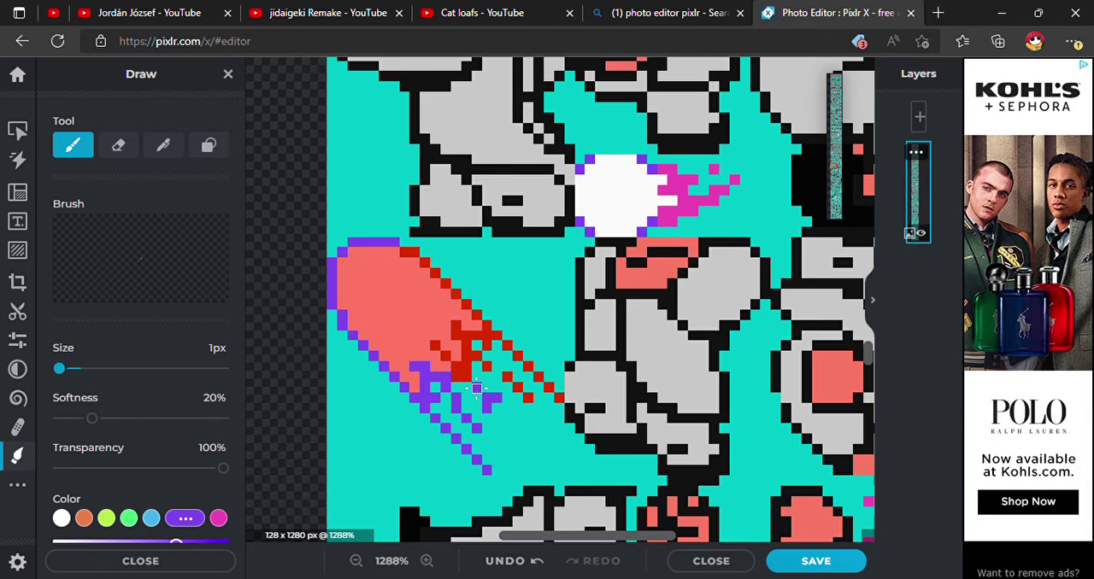
mouse_move(453, 376)
left_mouse_down()
mouse_move(467, 378)
mouse_move(445, 356)
mouse_move(453, 337)
mouse_move(467, 345)
left_mouse_up()
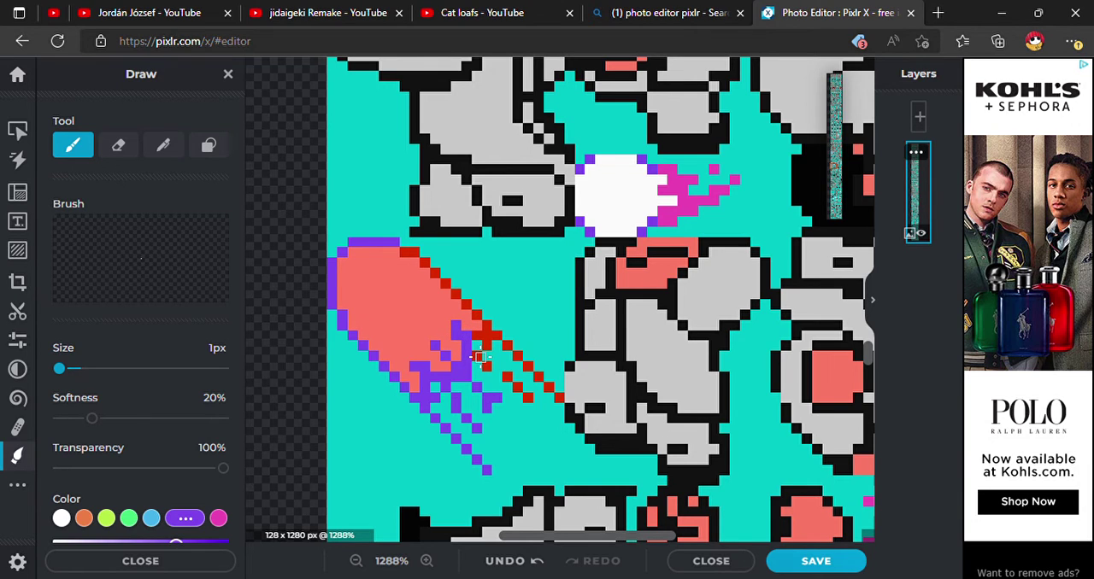
left_click_drag(478, 358, 513, 380)
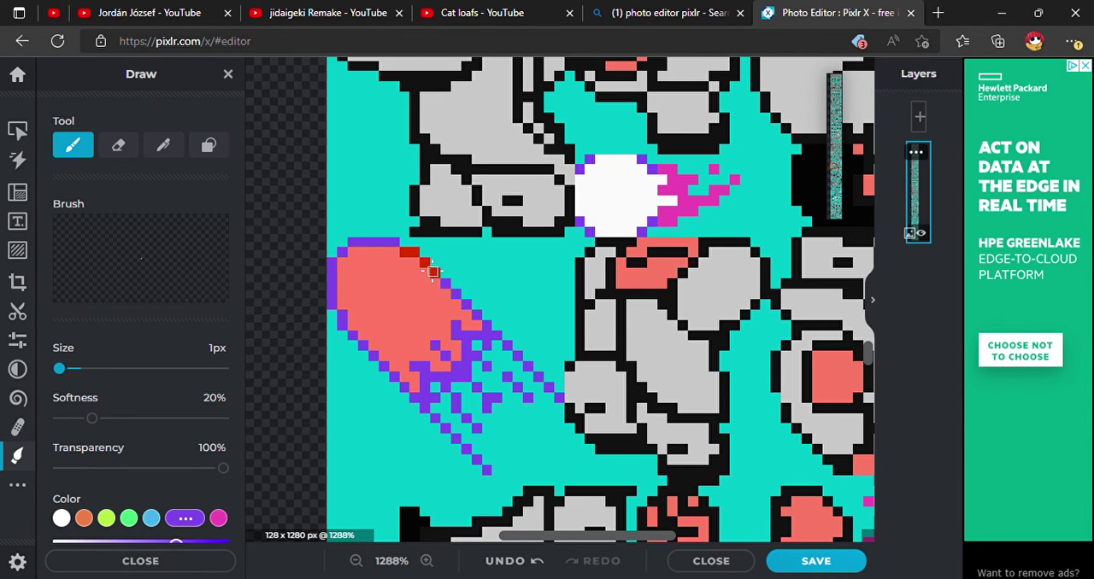
left_click_drag(420, 257, 409, 259)
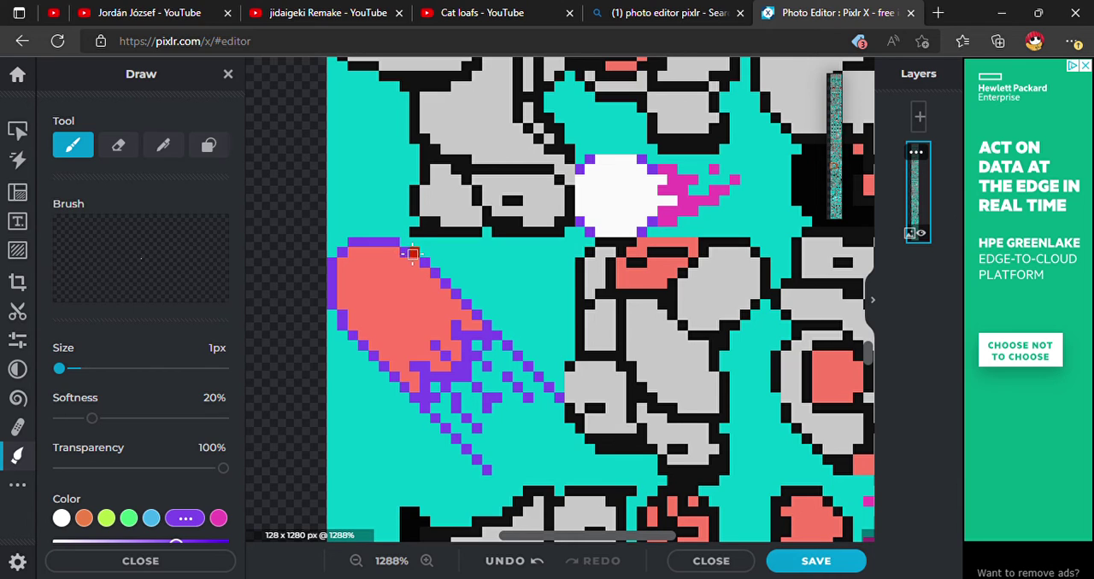
Step: Brush pink over the fireball's salmon inner edges, upper-left body and remaining fill
left_click(220, 519)
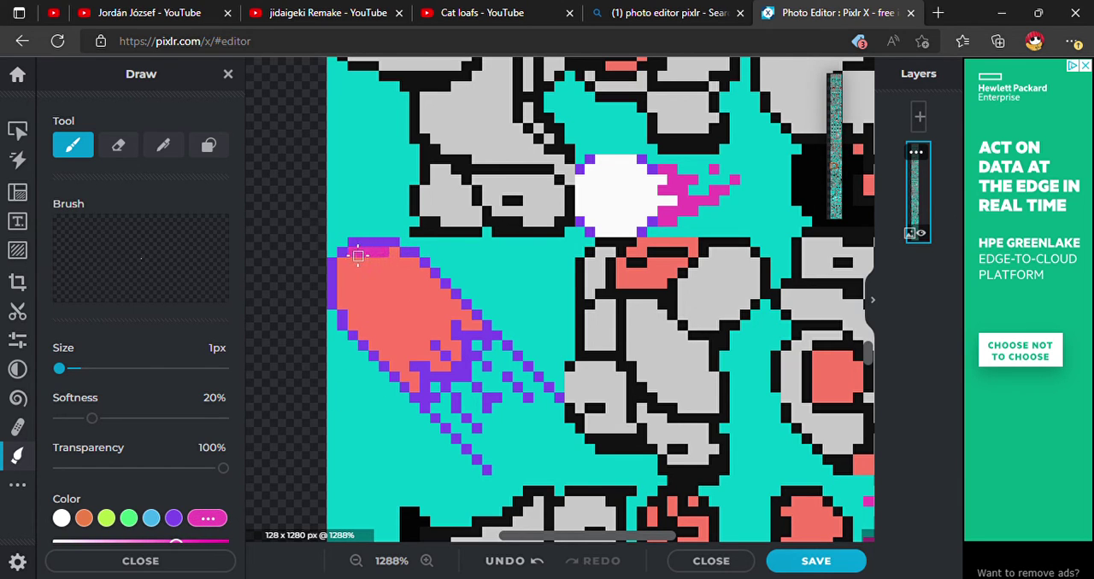
left_click_drag(347, 264, 359, 307)
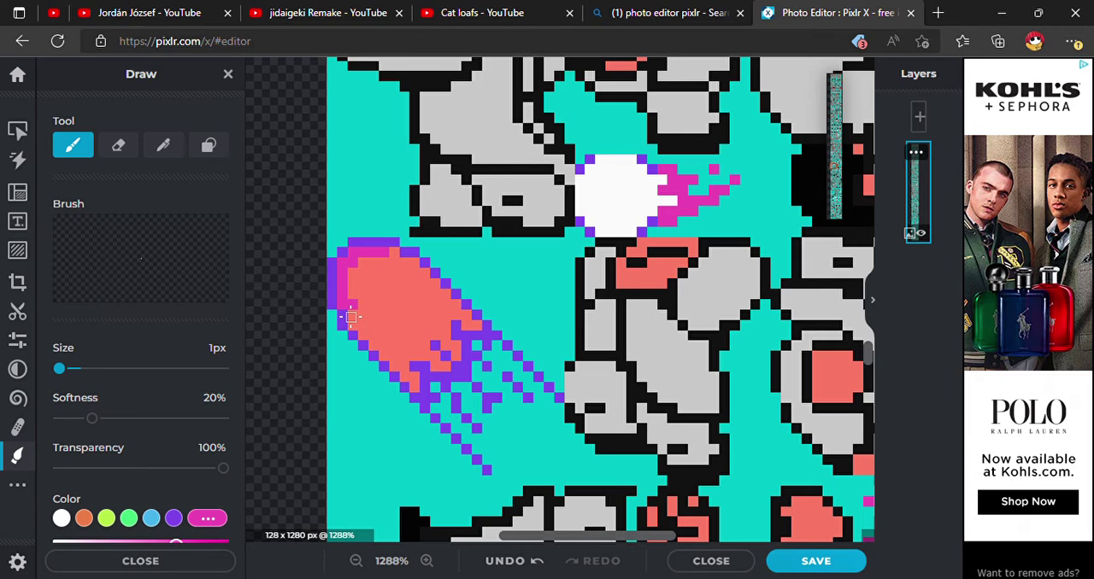
left_click_drag(355, 309, 414, 377)
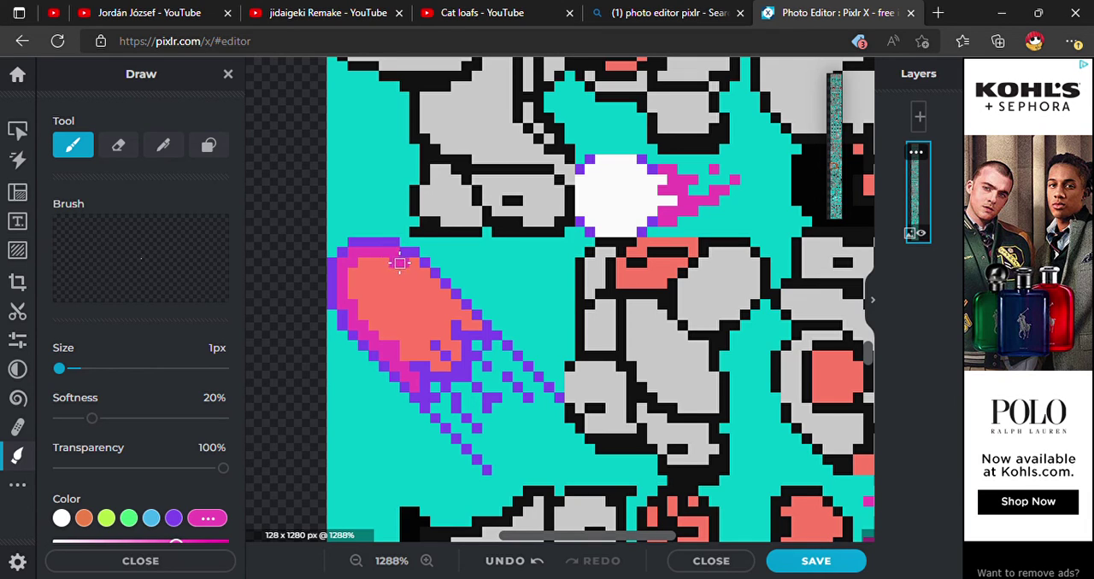
left_click_drag(415, 267, 473, 325)
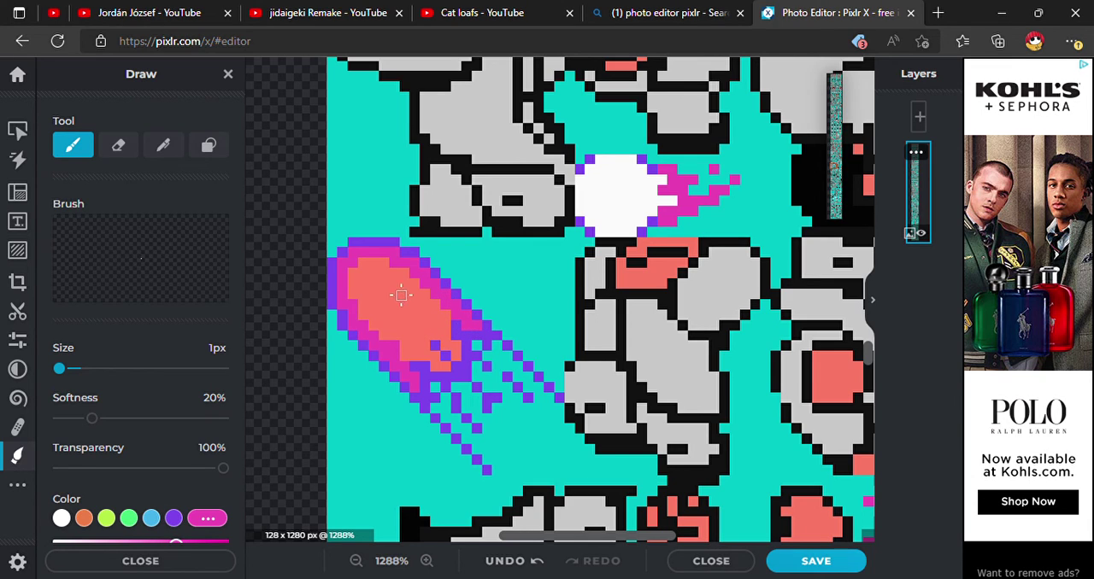
mouse_move(390, 262)
left_mouse_down()
mouse_move(372, 289)
mouse_move(424, 299)
mouse_move(454, 344)
left_mouse_up()
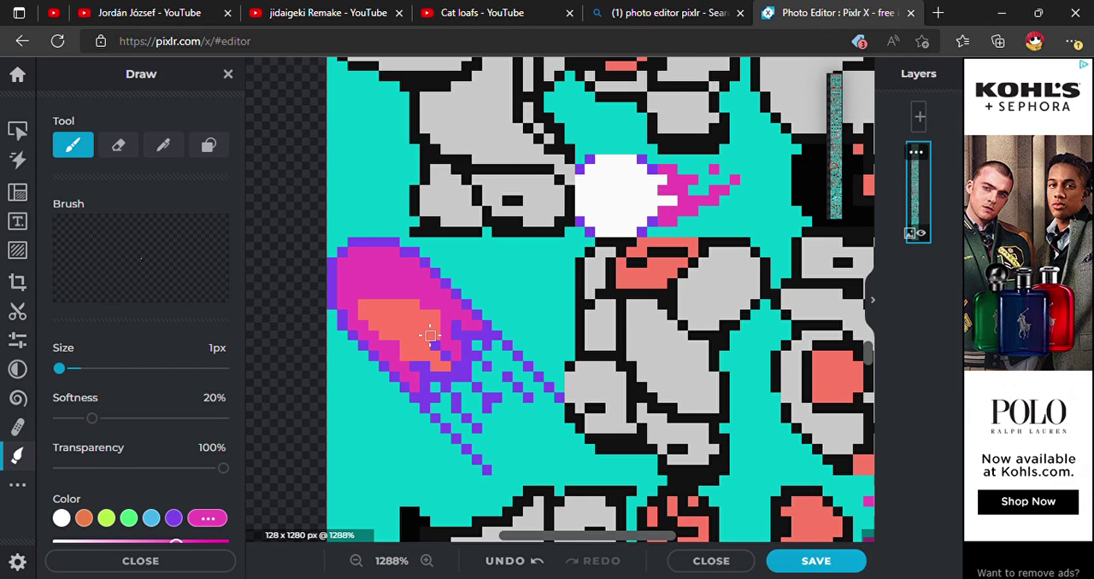
mouse_move(431, 336)
left_mouse_down()
mouse_move(368, 308)
mouse_move(390, 325)
mouse_move(411, 321)
mouse_move(446, 366)
mouse_move(413, 355)
left_mouse_up()
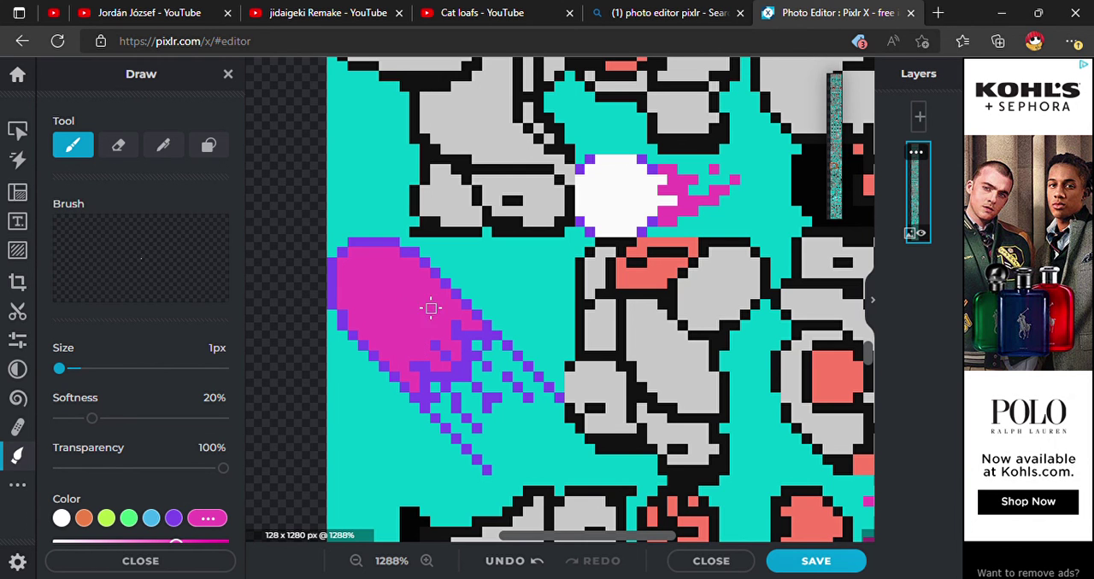
scroll(436, 311, "down", 2)
scroll(530, 324, "down", 3)
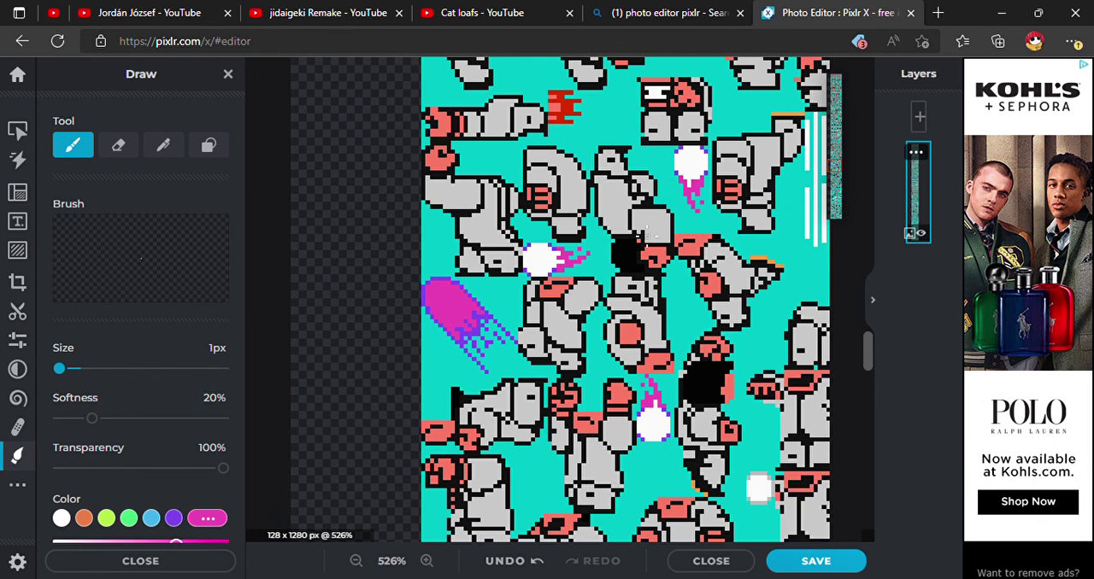